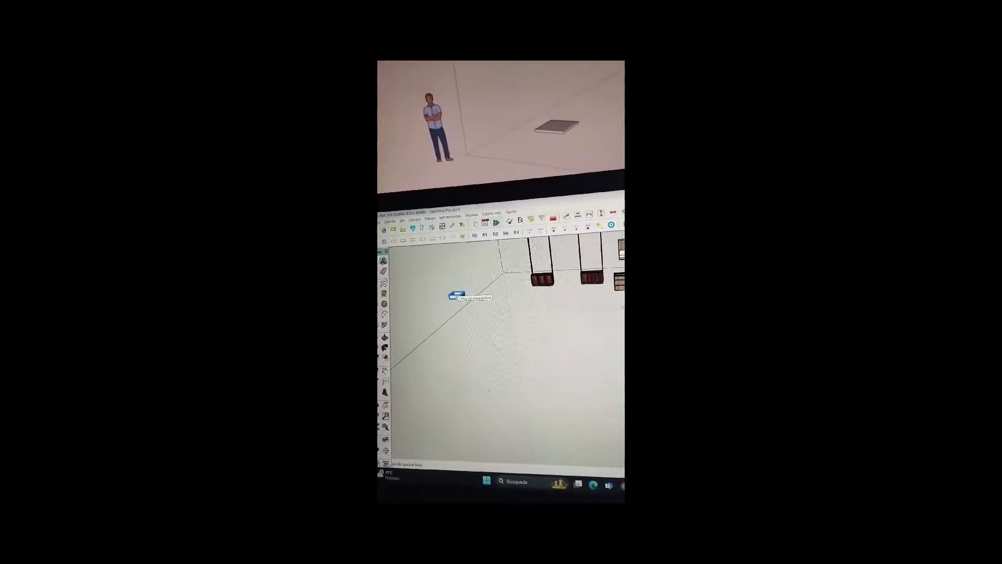
Step: Orbit to a front view of the kitchen and hide the walls, leaving only the cabinets
{"action": "scroll", "coordinate": [472, 302], "scroll_direction": "up", "scroll_amount": 3}
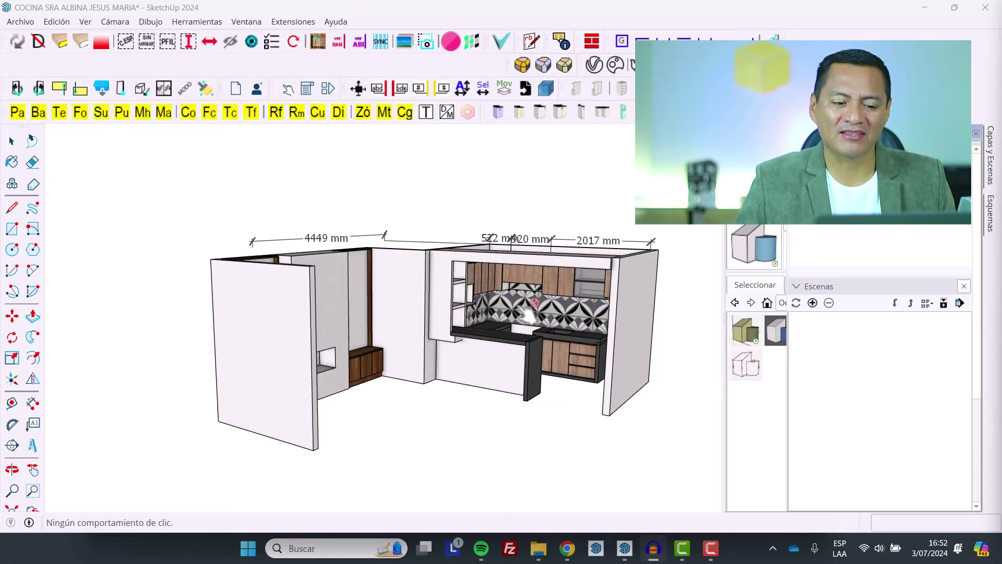
{"action": "mouse_move", "coordinate": [528, 312]}
{"action": "middle_mouse_down"}
{"action": "mouse_move", "coordinate": [488, 339]}
{"action": "mouse_move", "coordinate": [580, 308]}
{"action": "mouse_move", "coordinate": [499, 418]}
{"action": "mouse_move", "coordinate": [515, 479]}
{"action": "middle_mouse_up"}
{"action": "scroll", "coordinate": [579, 308], "scroll_direction": "up", "scroll_amount": 3}
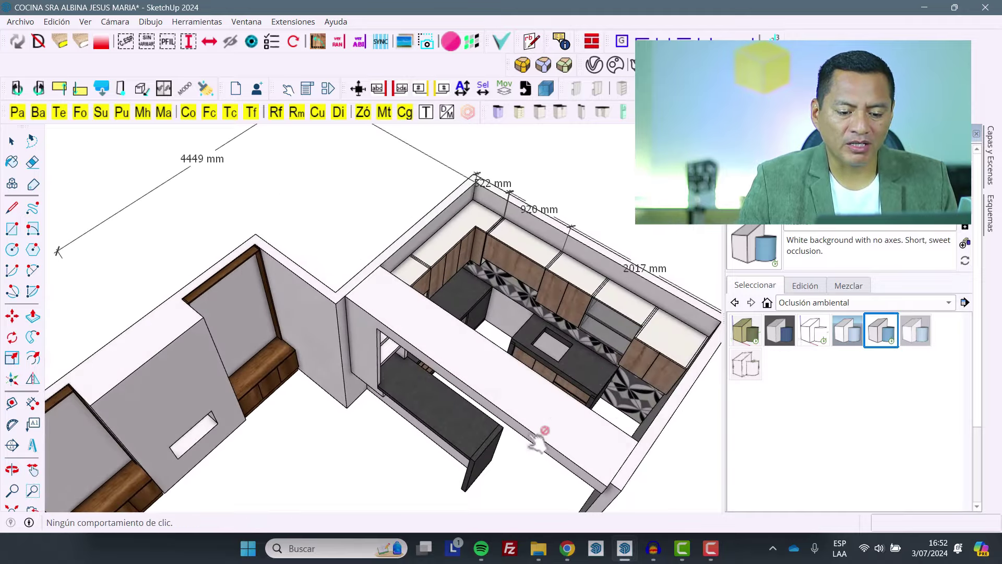
{"action": "middle_click_drag", "start_coordinate": [543, 432], "coordinate": [631, 327]}
{"action": "key", "text": "space"}
{"action": "key", "text": "ctrl+a"}
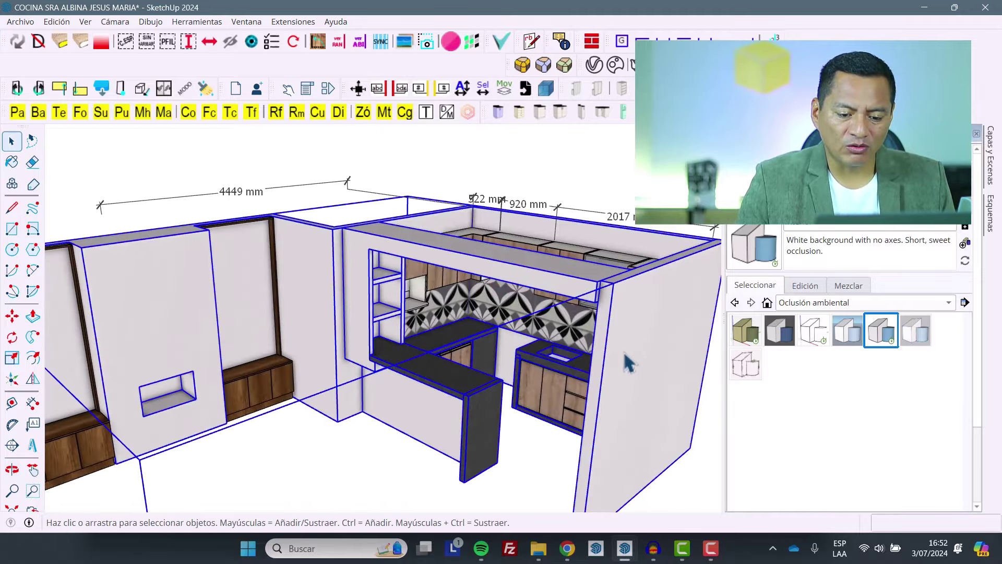
{"action": "key", "text": "Delete"}
Step: Select the right cabinet's side panel and test-slide the loose drawer with the Interact tool
{"action": "mouse_move", "coordinate": [629, 363]}
{"action": "middle_mouse_down"}
{"action": "mouse_move", "coordinate": [616, 414]}
{"action": "mouse_move", "coordinate": [548, 342]}
{"action": "middle_mouse_up"}
{"action": "key", "text": "space"}
{"action": "left_click", "coordinate": [609, 362]}
{"action": "scroll", "coordinate": [608, 362], "scroll_direction": "down", "scroll_amount": 2}
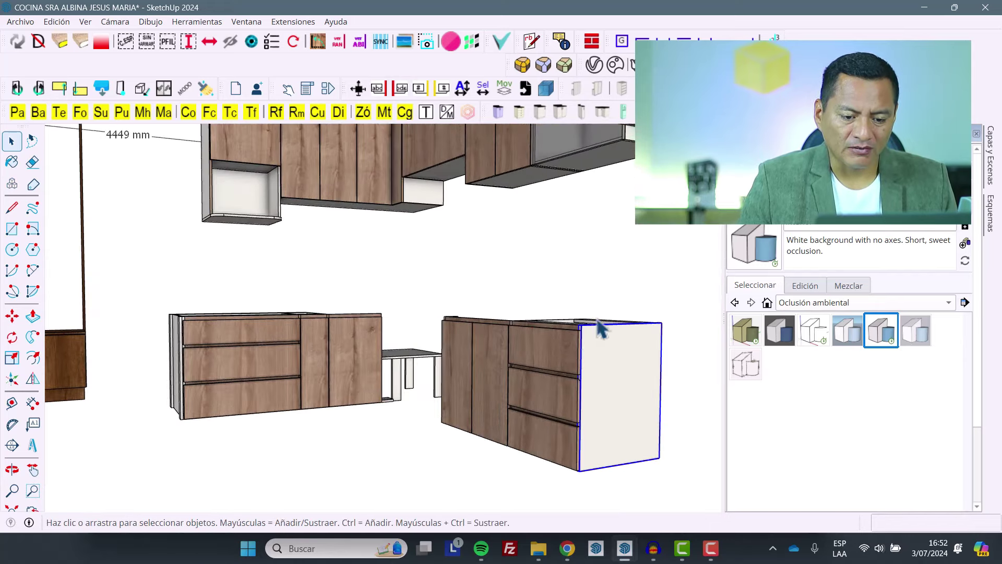
{"action": "scroll", "coordinate": [606, 316], "scroll_direction": "down", "scroll_amount": 2}
{"action": "scroll", "coordinate": [635, 343], "scroll_direction": "down", "scroll_amount": 2}
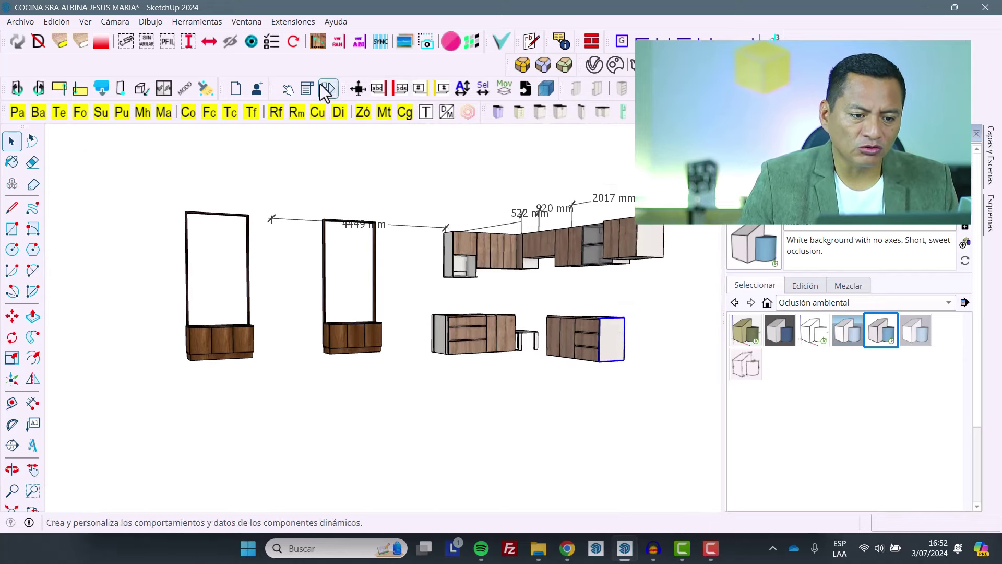
{"action": "left_click", "coordinate": [288, 89]}
{"action": "middle_click_drag", "start_coordinate": [592, 315], "coordinate": [279, 447]}
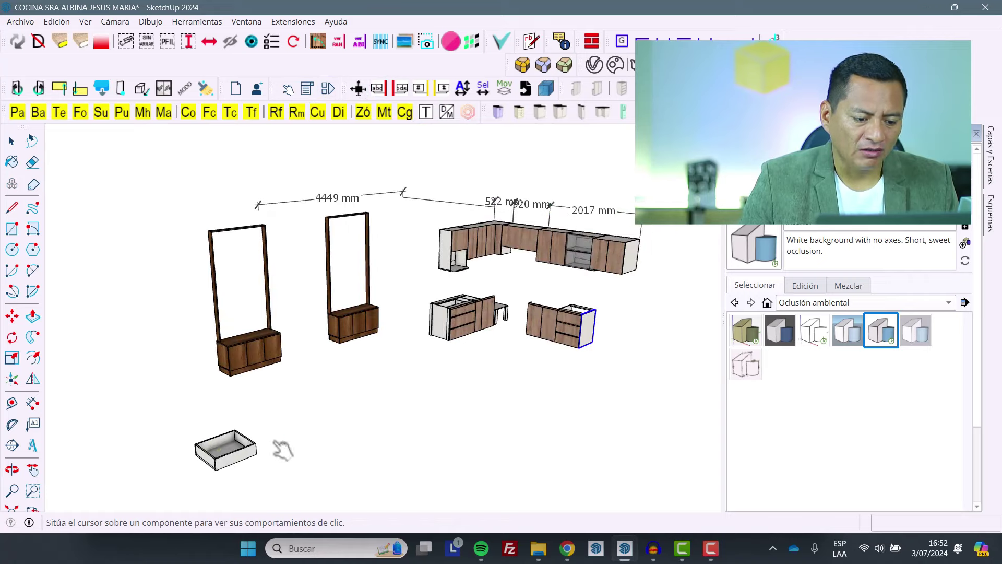
{"action": "left_click", "coordinate": [240, 459]}
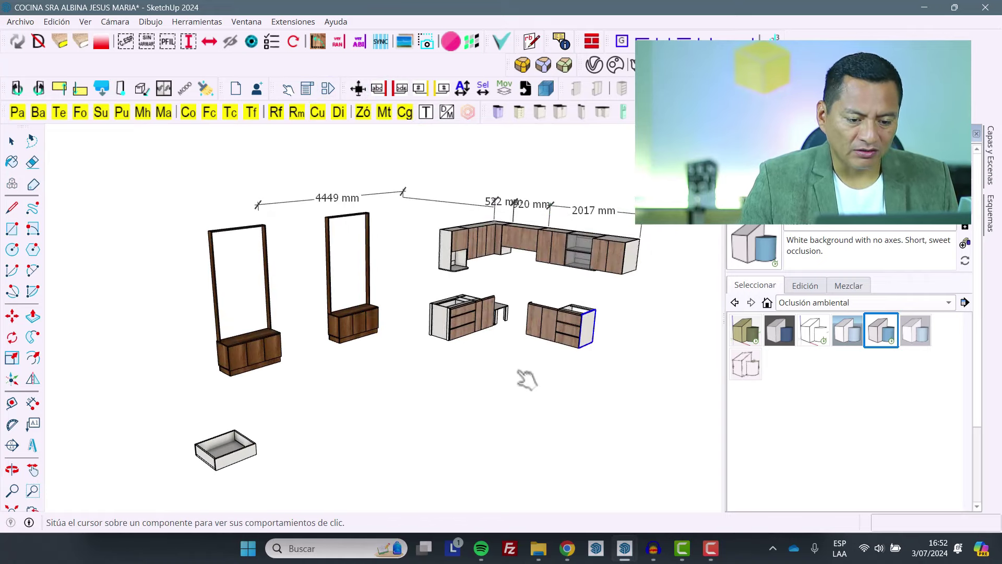
Step: Hide the right cabinet's side panel to expose its three drawers
{"action": "scroll", "coordinate": [593, 316], "scroll_direction": "up", "scroll_amount": 2}
{"action": "scroll", "coordinate": [590, 334], "scroll_direction": "up", "scroll_amount": 3}
{"action": "scroll", "coordinate": [587, 336], "scroll_direction": "up", "scroll_amount": 1}
{"action": "key", "text": "space"}
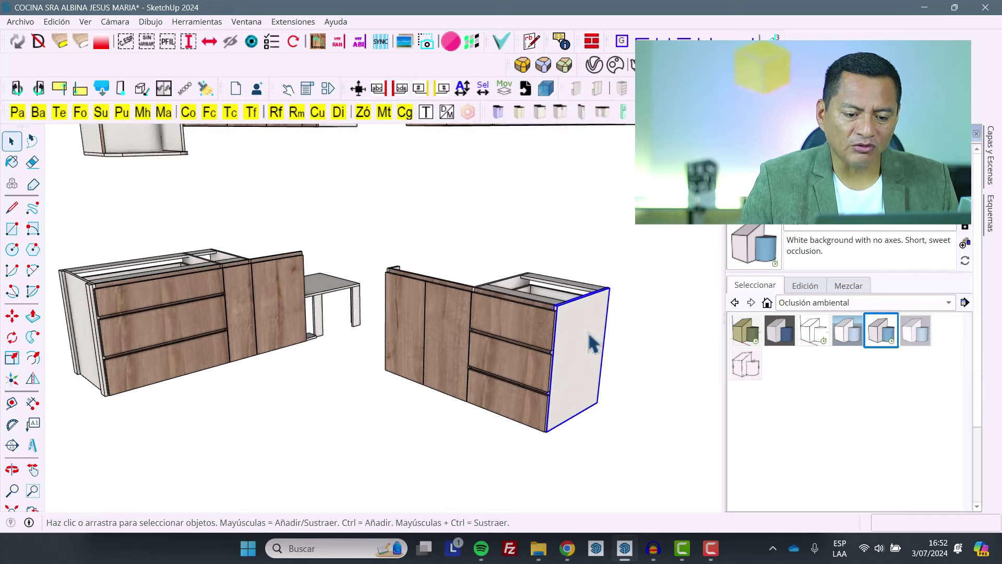
{"action": "left_click", "coordinate": [591, 341]}
{"action": "key", "text": "Delete"}
{"action": "middle_click_drag", "start_coordinate": [593, 345], "coordinate": [501, 319]}
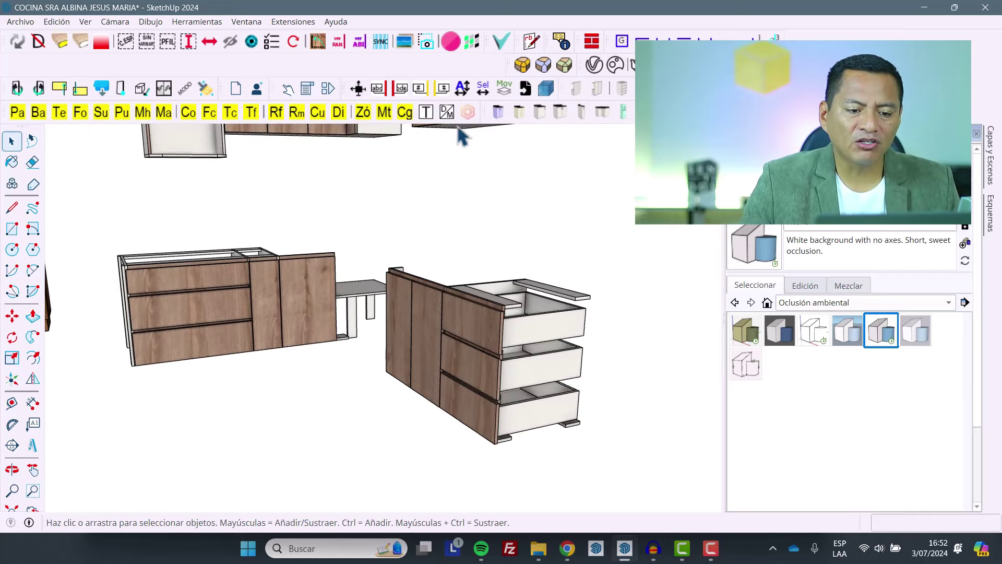
Step: Enable the Sistema Matriz - Movimientos toolbar and clear existing movement scripts from the drawers
{"action": "right_click", "coordinate": [454, 109]}
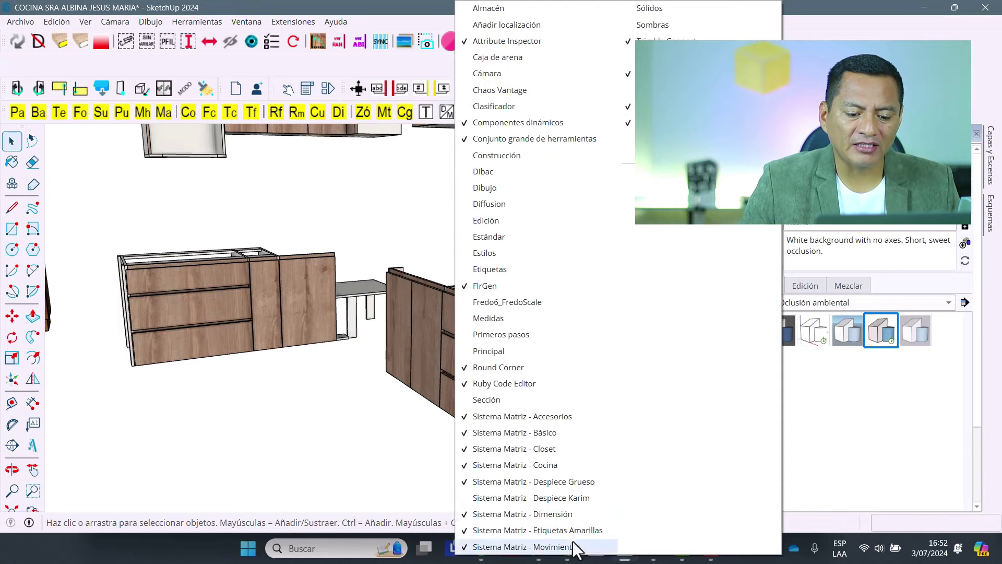
{"action": "left_click", "coordinate": [505, 303]}
{"action": "middle_click_drag", "start_coordinate": [470, 334], "coordinate": [425, 308]}
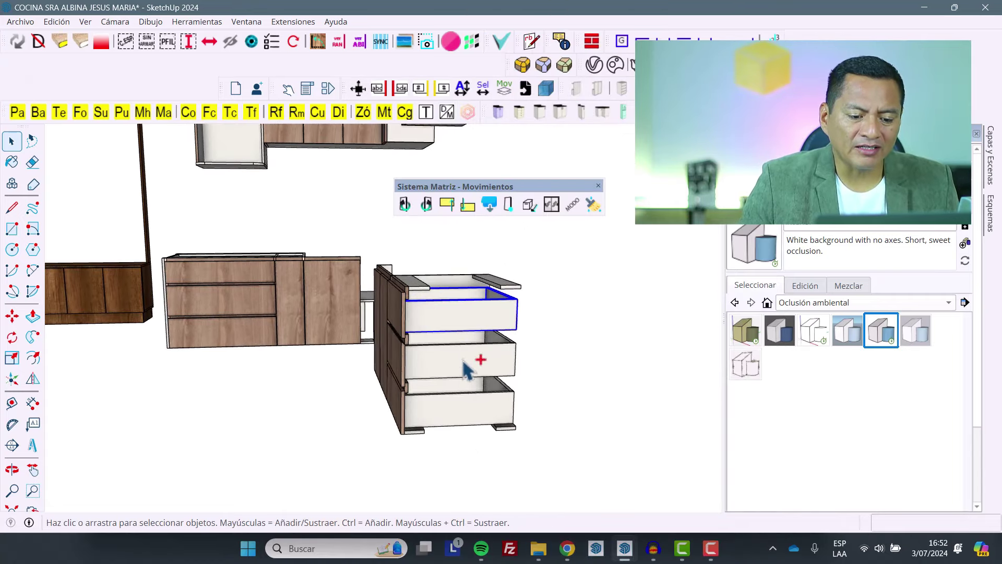
{"action": "left_click", "coordinate": [464, 362], "text": "ctrl"}
{"action": "left_click", "coordinate": [470, 407], "text": "ctrl"}
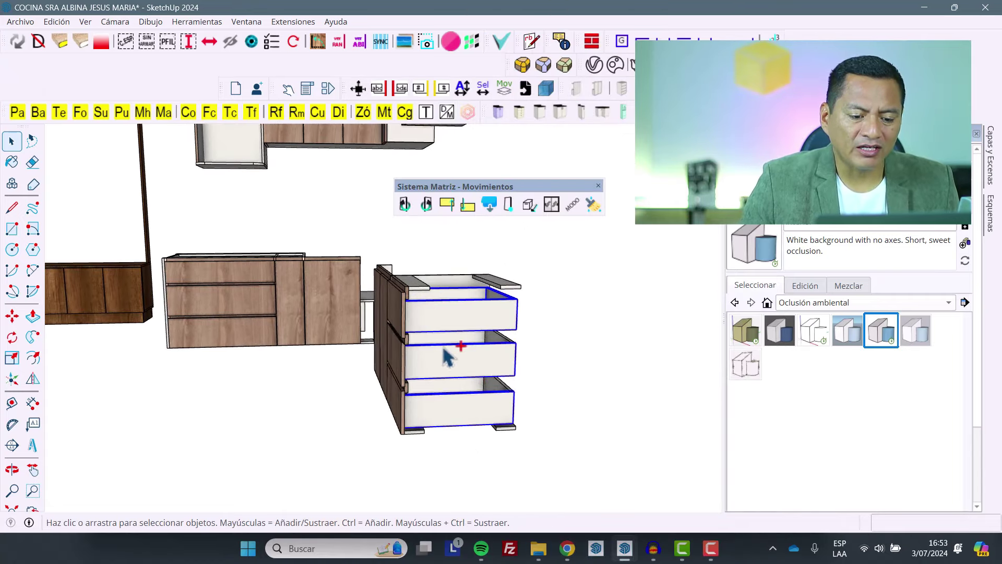
{"action": "left_click", "coordinate": [597, 204]}
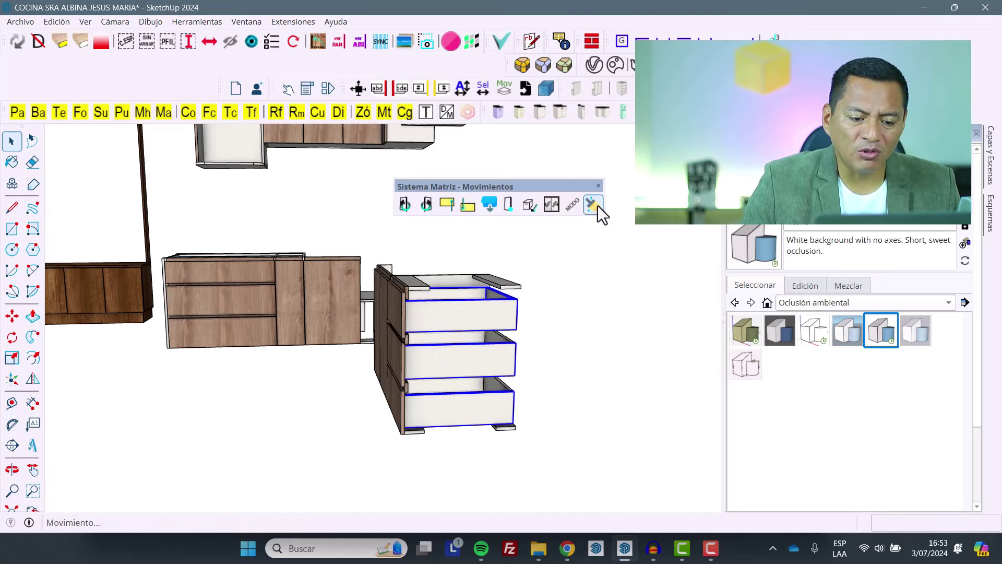
Step: Apply the forward slide to the top, middle and bottom drawers, answering Sí to make each a component
{"action": "left_click", "coordinate": [433, 320]}
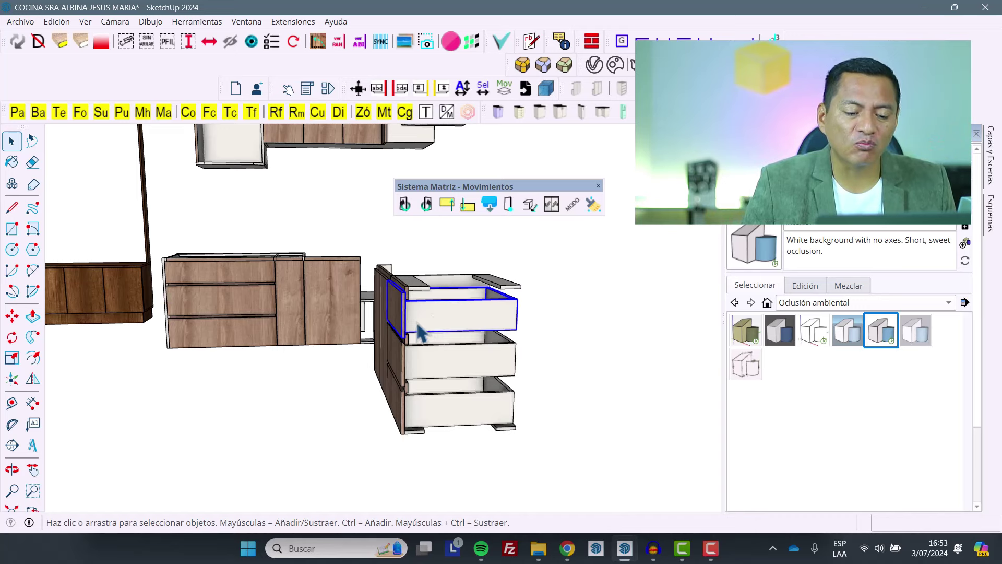
{"action": "left_click", "coordinate": [441, 326]}
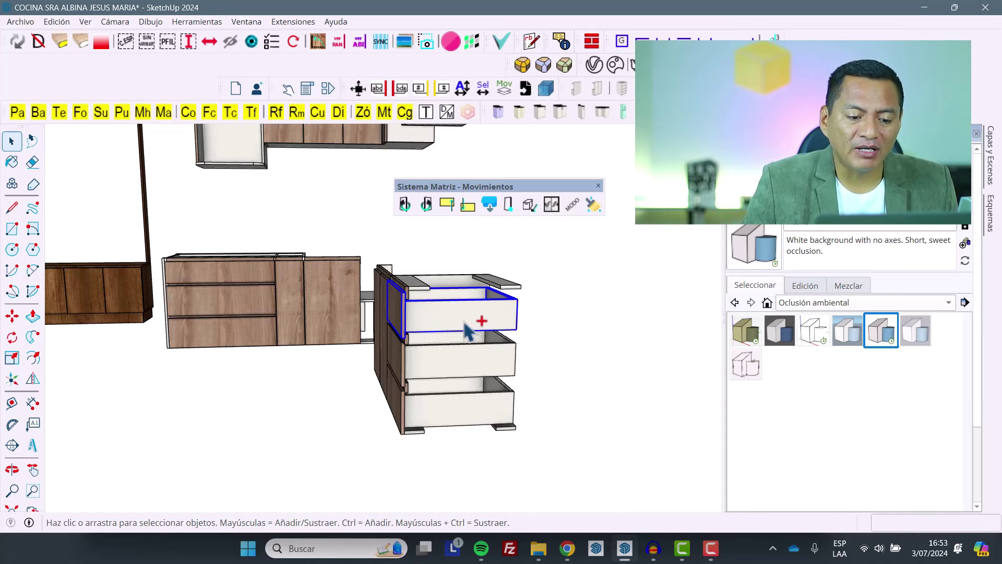
{"action": "left_click", "coordinate": [426, 317]}
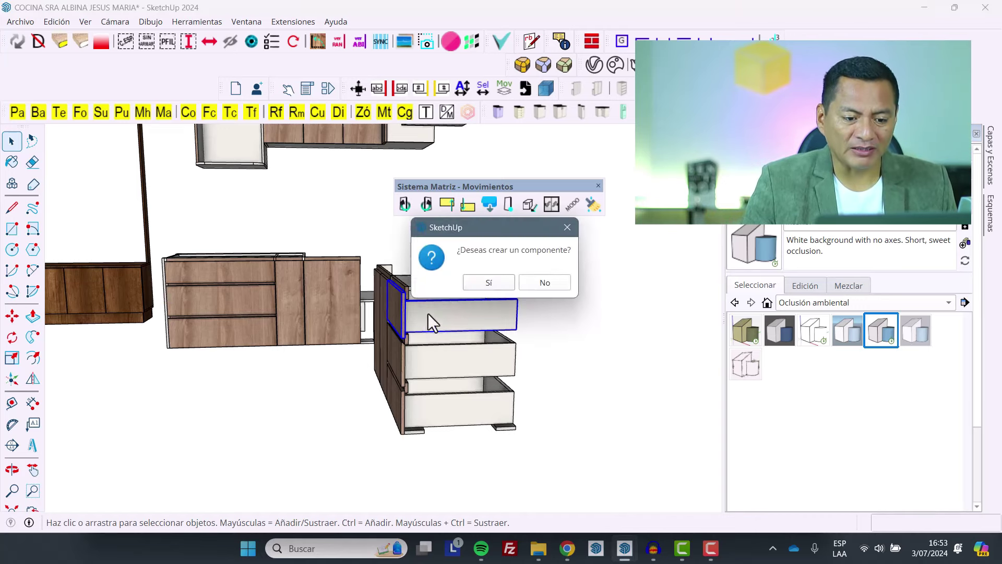
{"action": "left_click", "coordinate": [488, 286]}
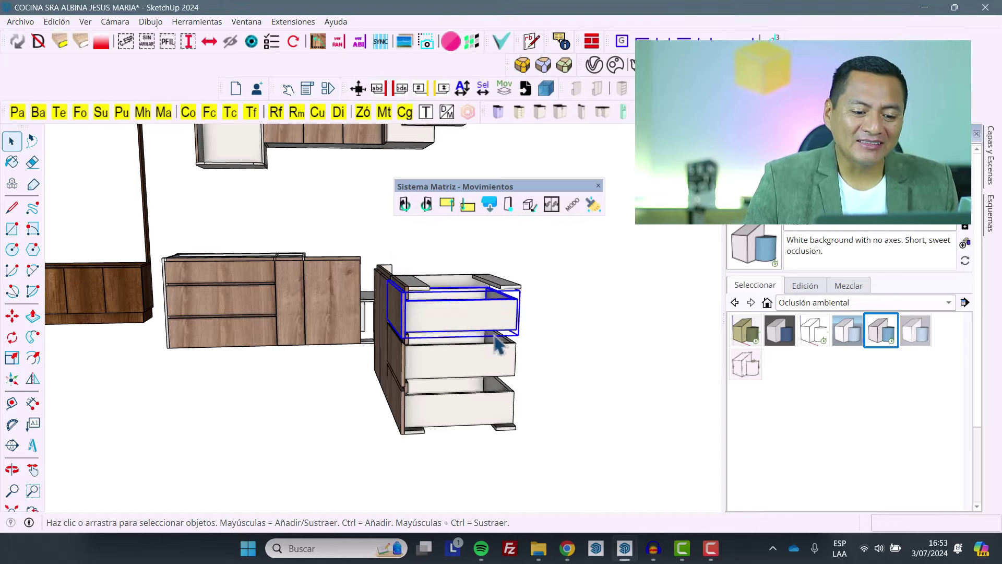
{"action": "left_click", "coordinate": [404, 368]}
{"action": "left_click", "coordinate": [489, 283]}
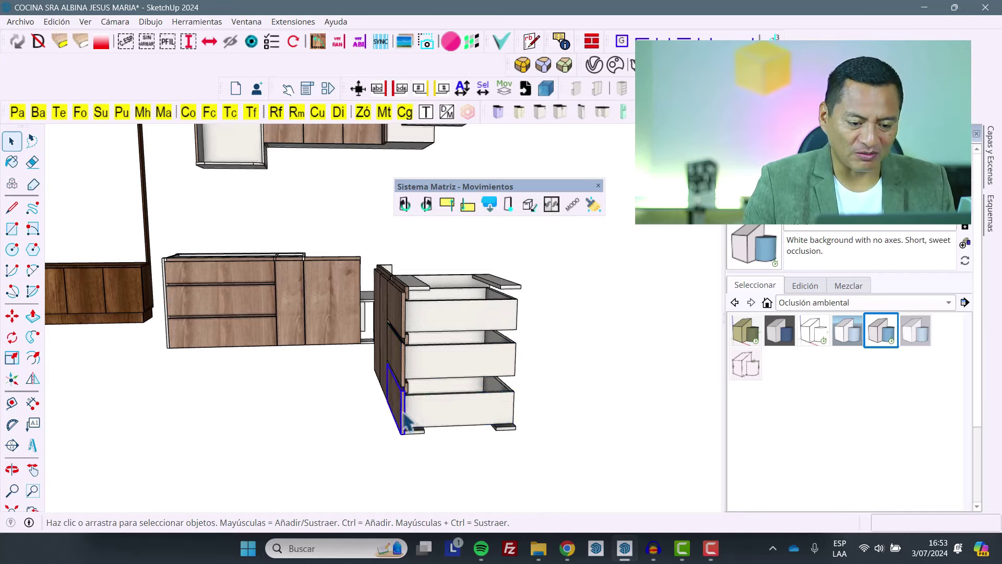
{"action": "left_click", "coordinate": [429, 415]}
{"action": "left_click", "coordinate": [475, 284]}
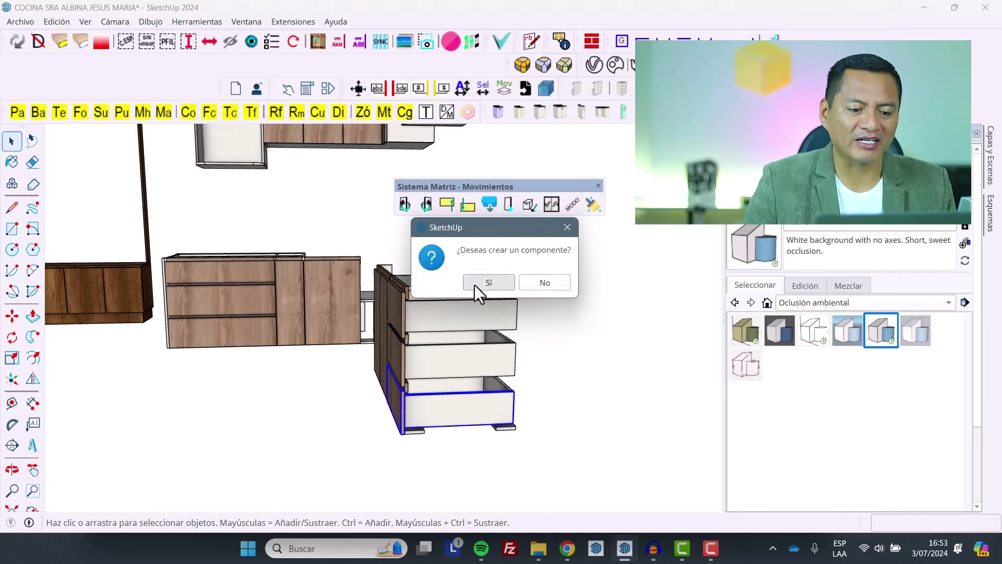
{"action": "left_click", "coordinate": [552, 377]}
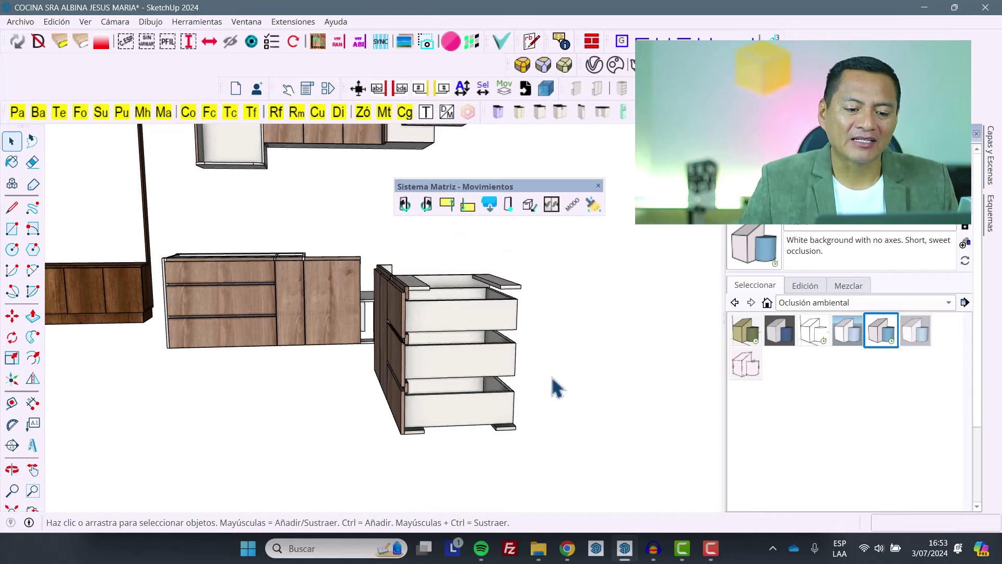
{"action": "left_click", "coordinate": [488, 327]}
Step: Run the movement setup on all three drawers and dismiss the missing-part warning
{"action": "left_click", "coordinate": [436, 372], "text": "ctrl"}
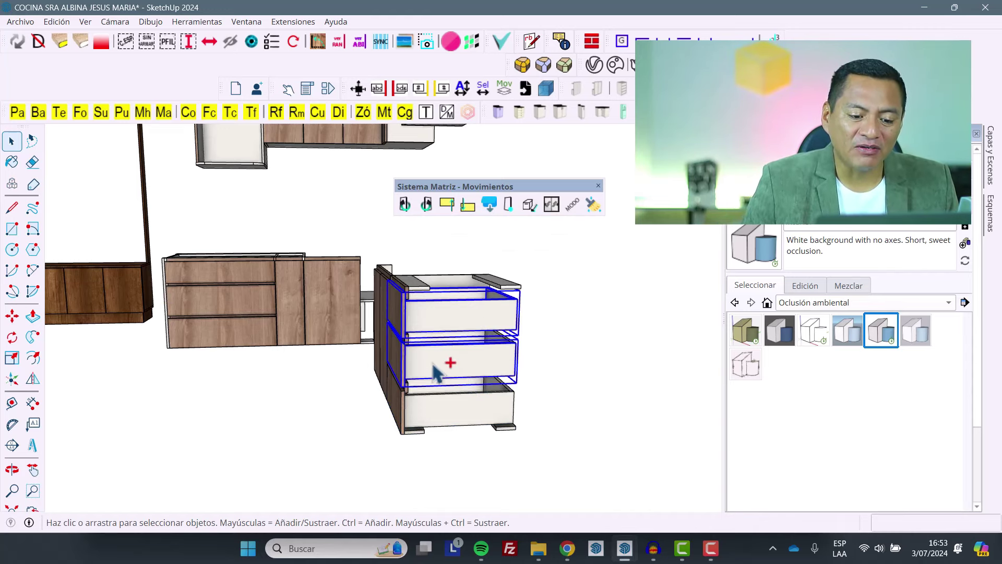
{"action": "left_click", "coordinate": [475, 416], "text": "ctrl"}
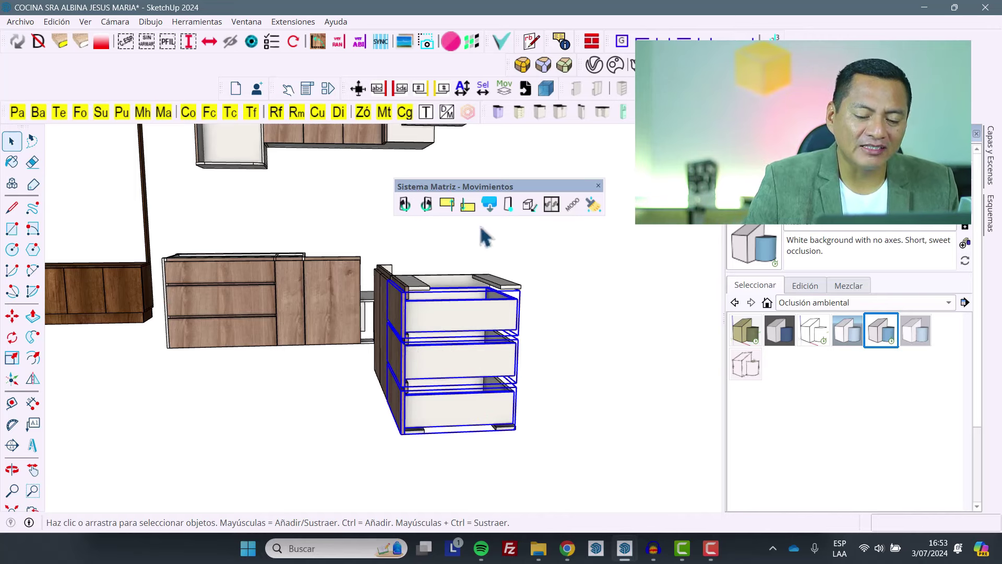
{"action": "left_click", "coordinate": [531, 207]}
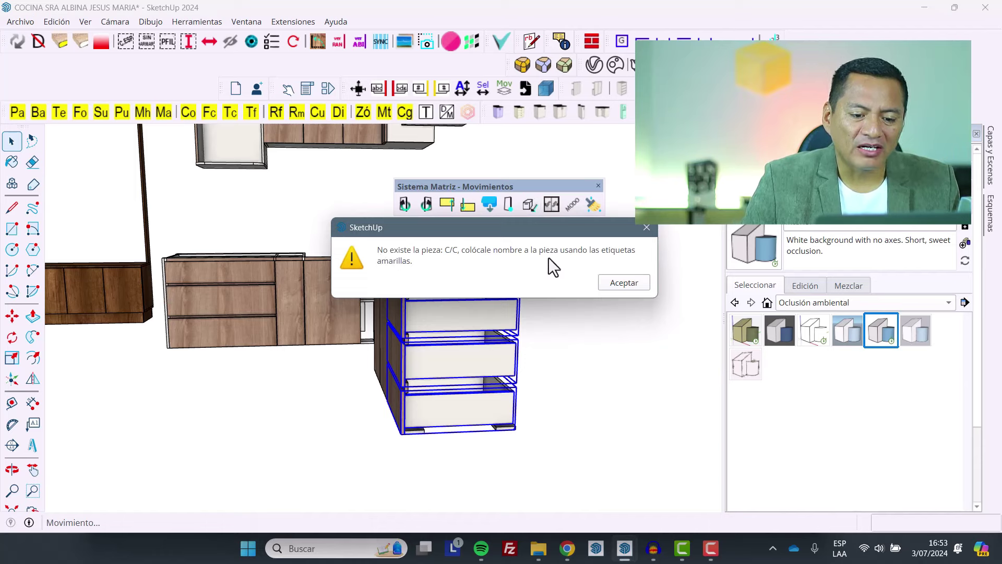
{"action": "left_click", "coordinate": [612, 280]}
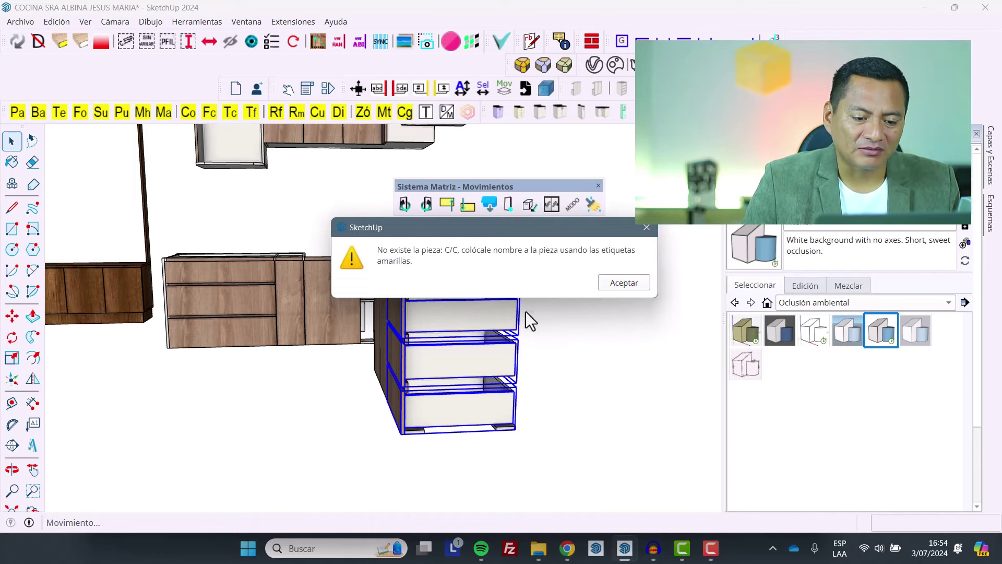
{"action": "left_click", "coordinate": [619, 280]}
{"action": "scroll", "coordinate": [430, 360], "scroll_direction": "up", "scroll_amount": 3}
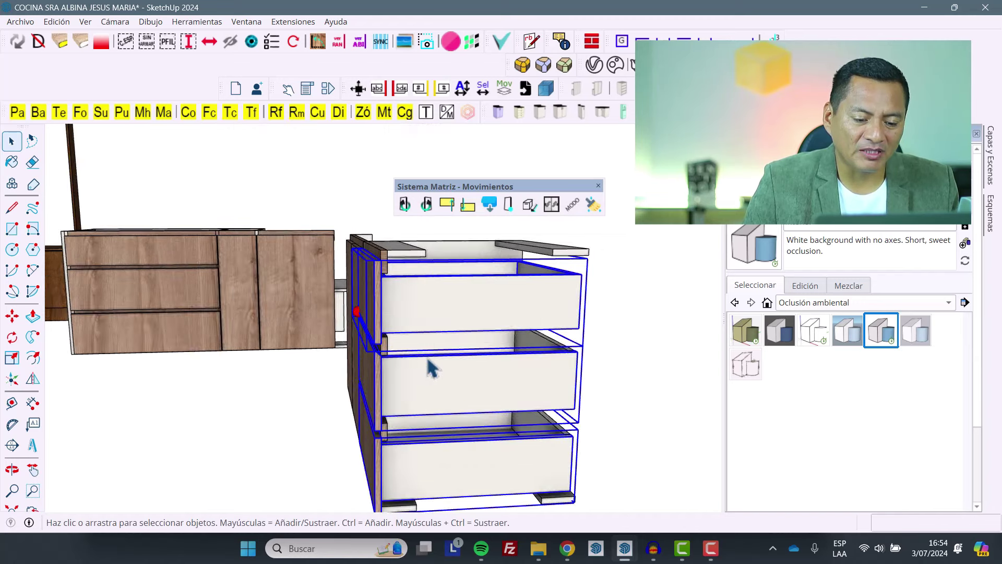
Step: Enter the middle drawer, review its LAT DE CAJON row in Despiece Fácil, then close and exit
{"action": "left_click", "coordinate": [432, 370]}
{"action": "double_click", "coordinate": [428, 378]}
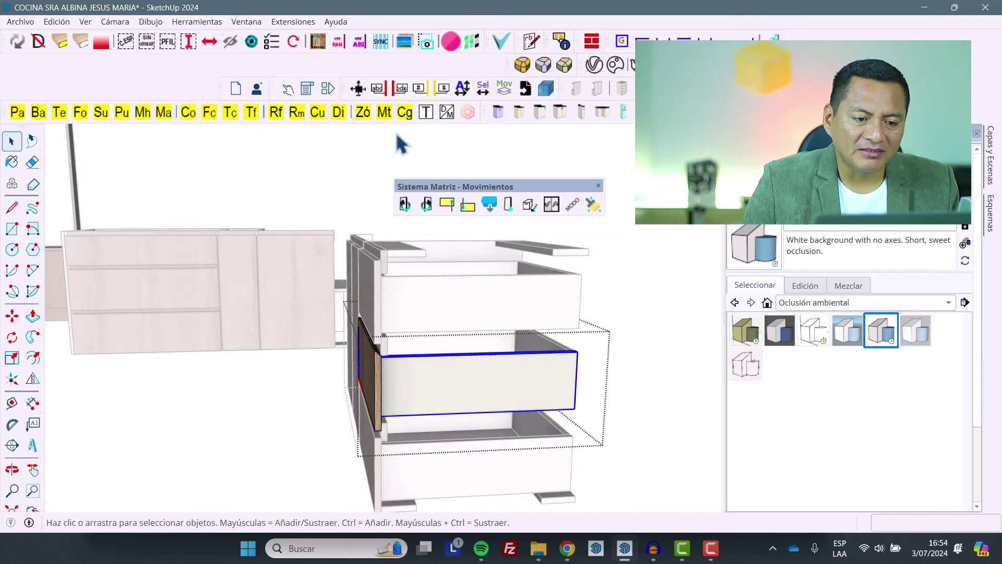
{"action": "left_click", "coordinate": [455, 40]}
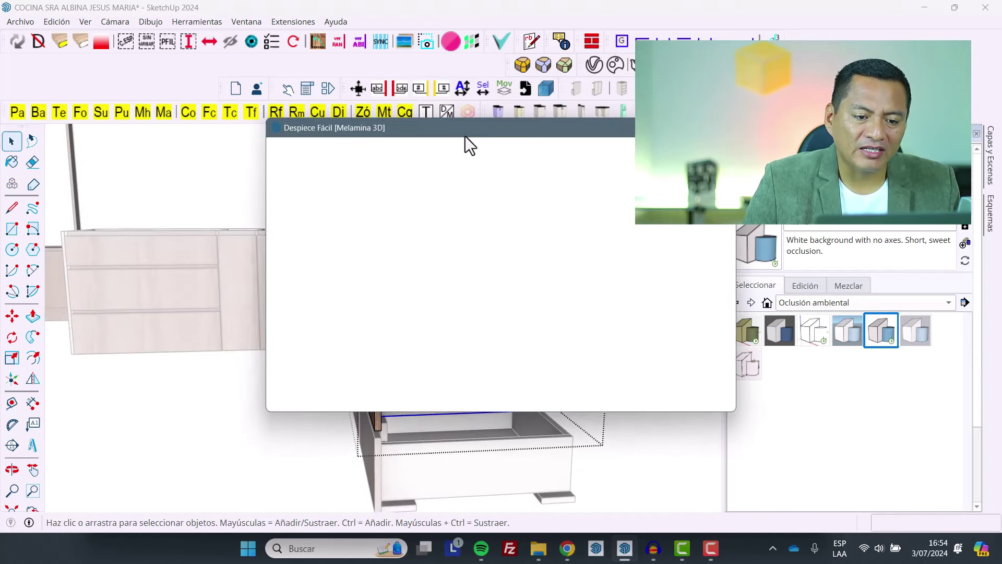
{"action": "left_click_drag", "start_coordinate": [450, 131], "coordinate": [664, 103]}
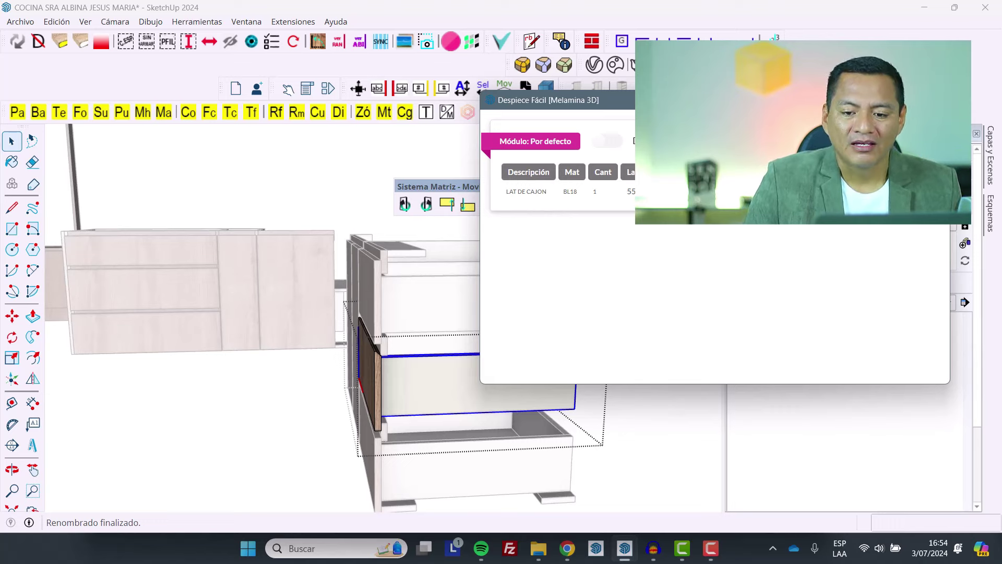
{"action": "left_click", "coordinate": [937, 100]}
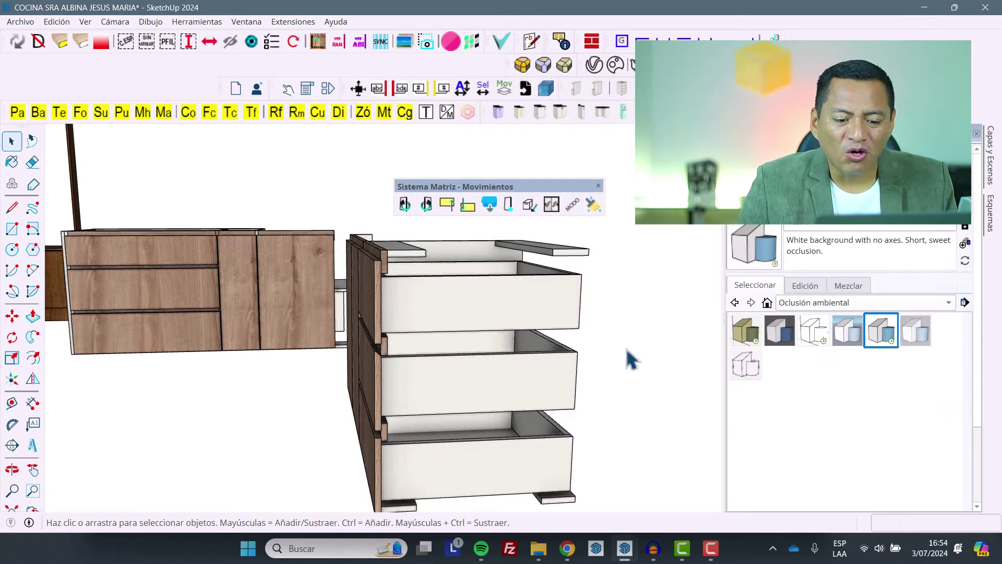
{"action": "left_click", "coordinate": [625, 348]}
Step: Select the top drawer and set the movement mode to MANUAL
{"action": "left_click", "coordinate": [486, 324]}
{"action": "scroll", "coordinate": [372, 392], "scroll_direction": "down", "scroll_amount": 3}
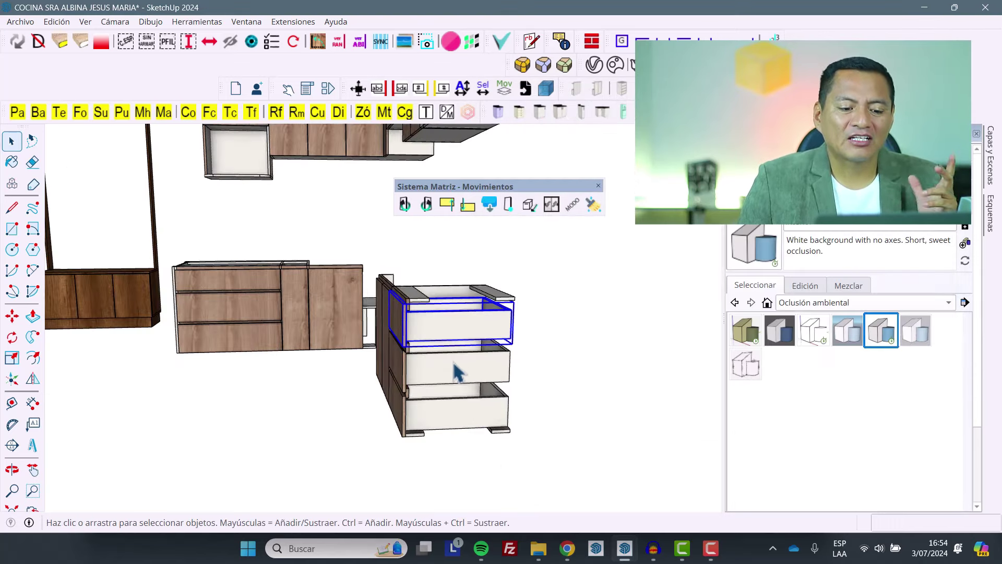
{"action": "scroll", "coordinate": [467, 375], "scroll_direction": "down", "scroll_amount": 1}
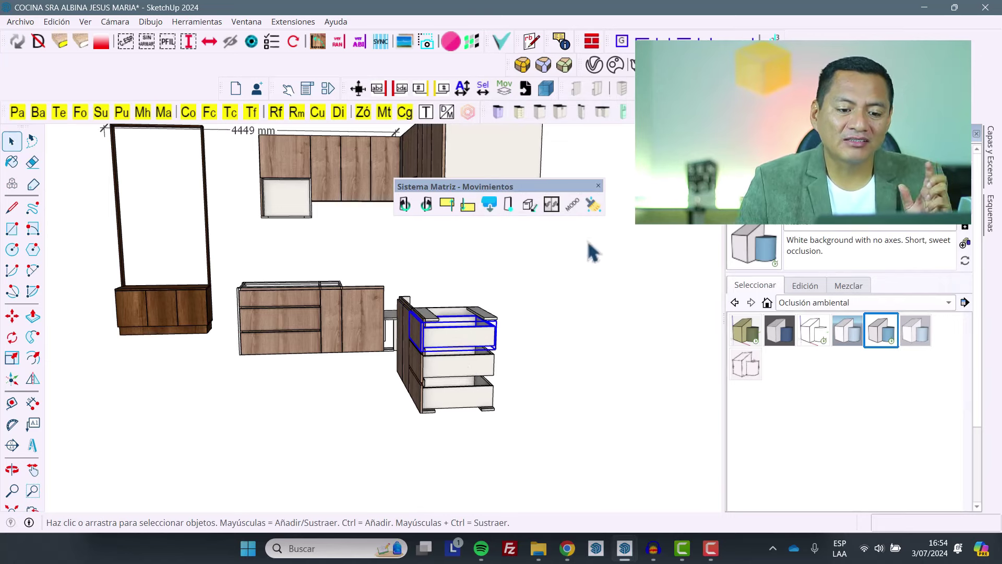
{"action": "left_click", "coordinate": [571, 206]}
{"action": "left_click", "coordinate": [512, 255]}
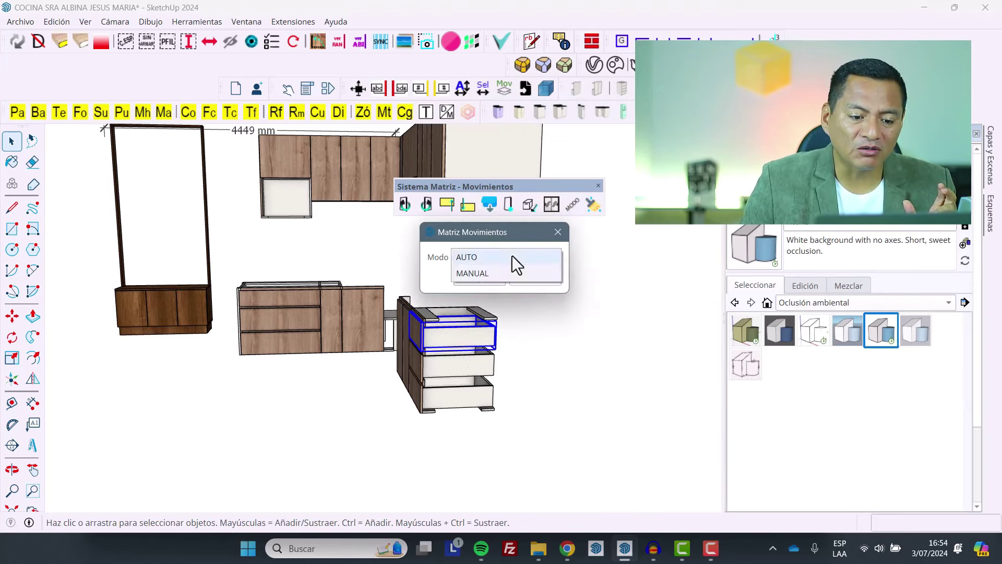
{"action": "left_click", "coordinate": [469, 275]}
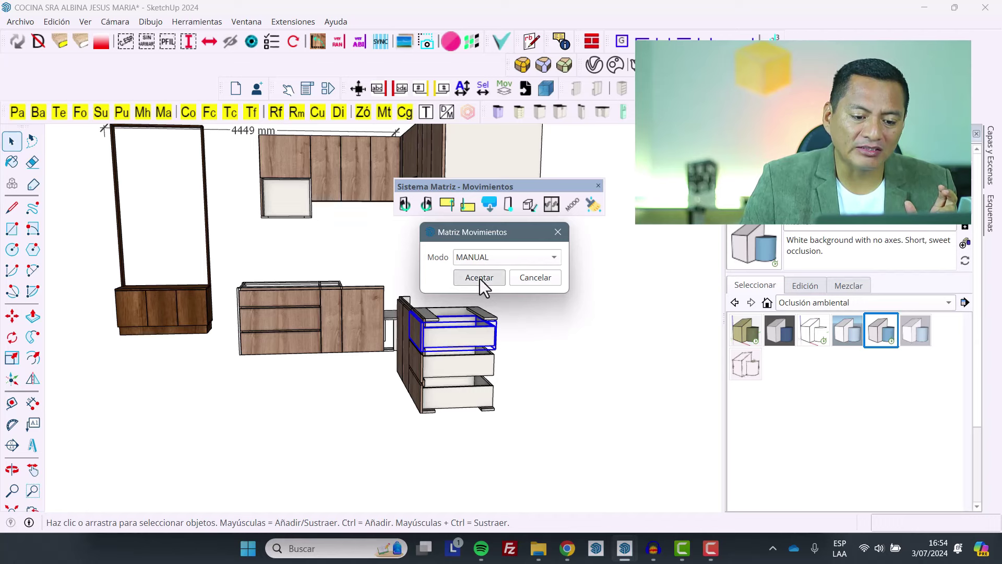
{"action": "left_click", "coordinate": [479, 278]}
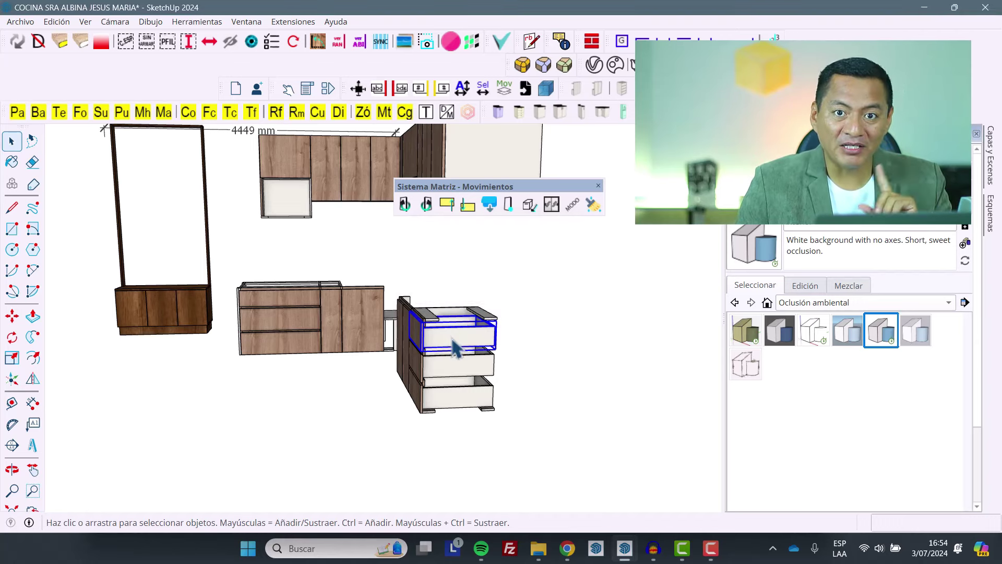
Step: Give the top drawer a forward pull-out: Eje VERDE, Distancia 400, Movimiento NORMAL
{"action": "left_click", "coordinate": [529, 207]}
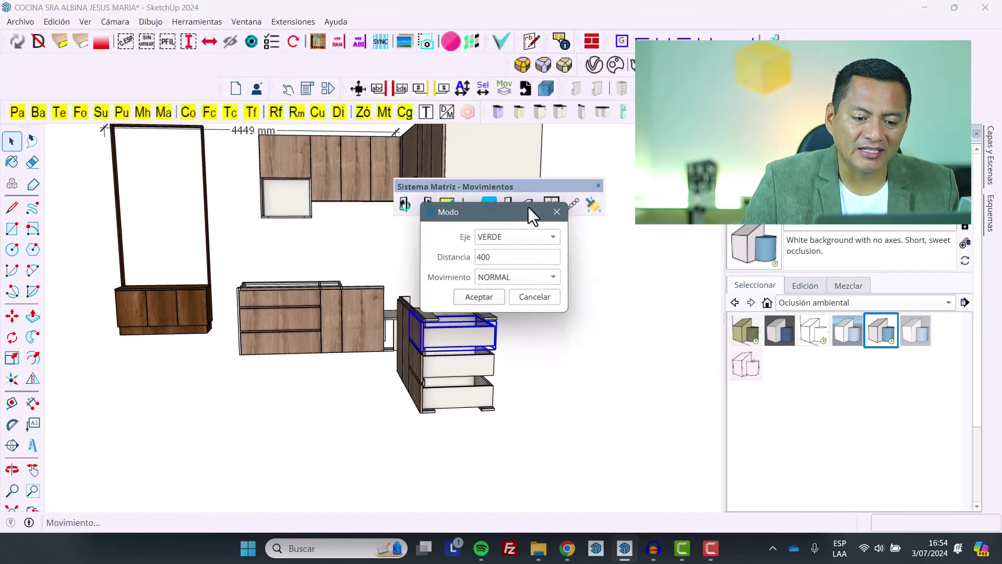
{"action": "left_click", "coordinate": [506, 239]}
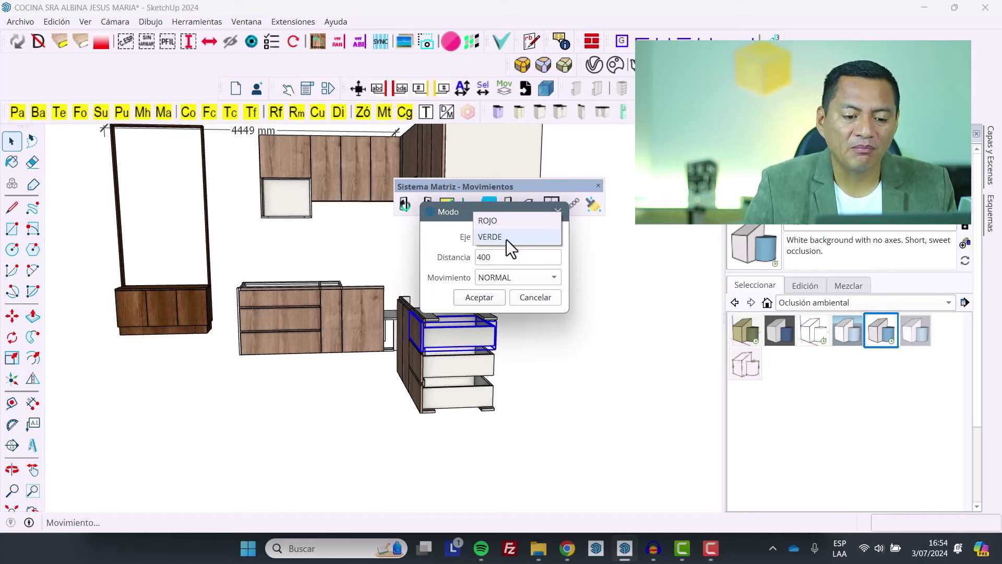
{"action": "left_click", "coordinate": [506, 239]}
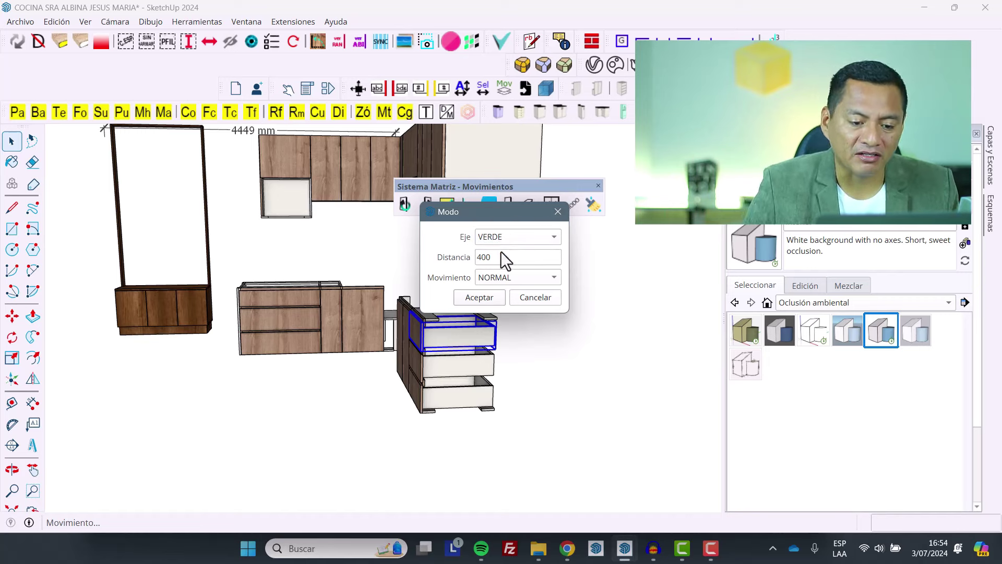
{"action": "left_click", "coordinate": [476, 296]}
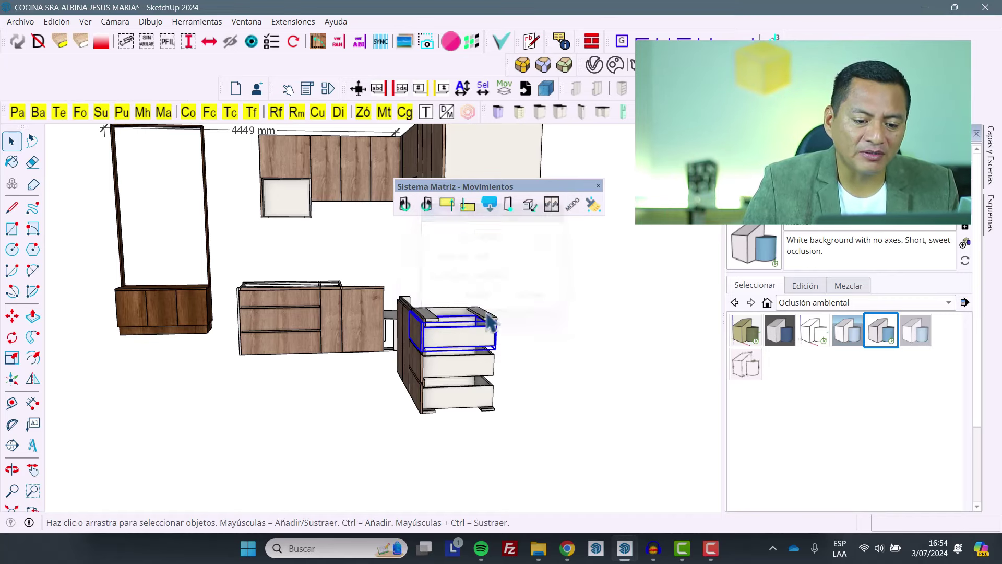
Step: Click-test the top drawer's forward slide with the Interact tool
{"action": "left_click", "coordinate": [465, 342]}
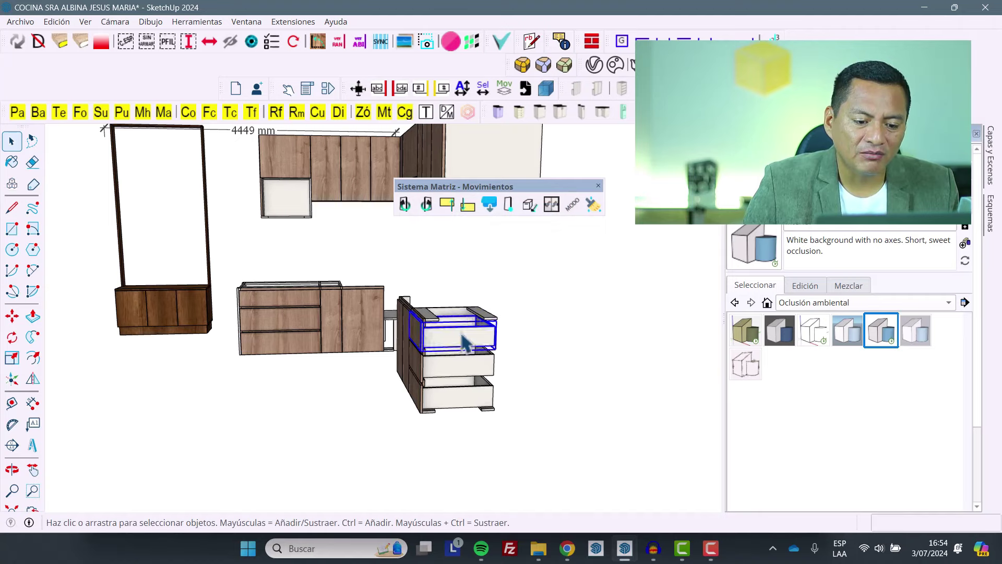
{"action": "left_click", "coordinate": [286, 94]}
{"action": "left_click", "coordinate": [467, 345]}
{"action": "scroll", "coordinate": [475, 370], "scroll_direction": "down", "scroll_amount": 3}
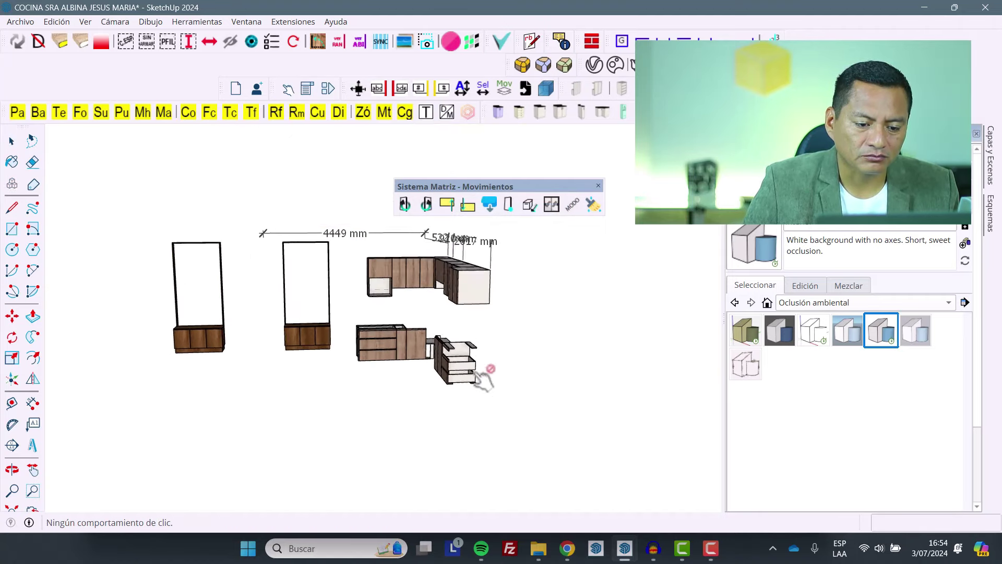
{"action": "scroll", "coordinate": [477, 379], "scroll_direction": "down", "scroll_amount": 2}
Step: Zoom back in and select the middle and bottom drawers
{"action": "scroll", "coordinate": [397, 430], "scroll_direction": "up", "scroll_amount": 1}
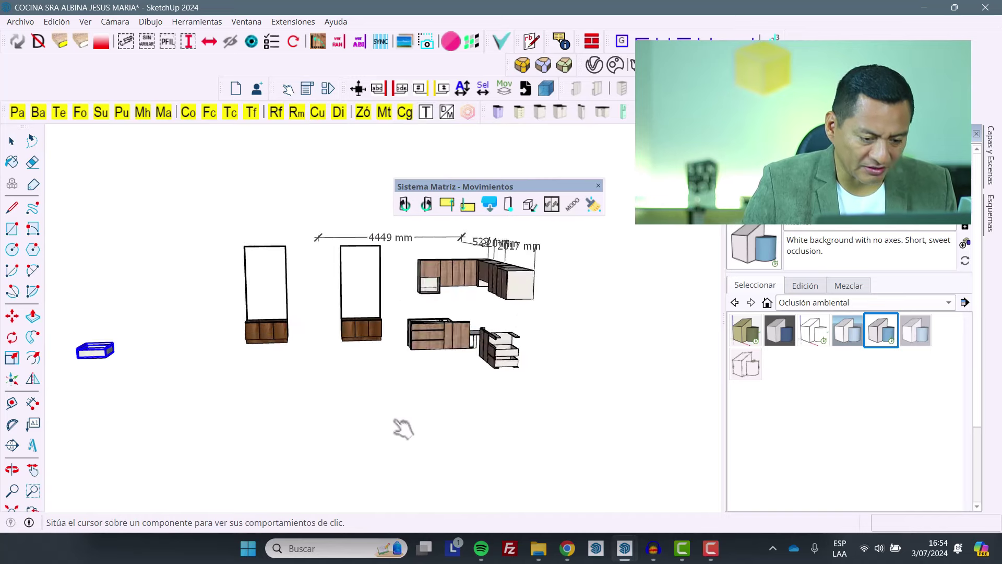
{"action": "scroll", "coordinate": [405, 430], "scroll_direction": "up", "scroll_amount": 1}
{"action": "scroll", "coordinate": [527, 328], "scroll_direction": "up", "scroll_amount": 1}
{"action": "scroll", "coordinate": [527, 329], "scroll_direction": "up", "scroll_amount": 2}
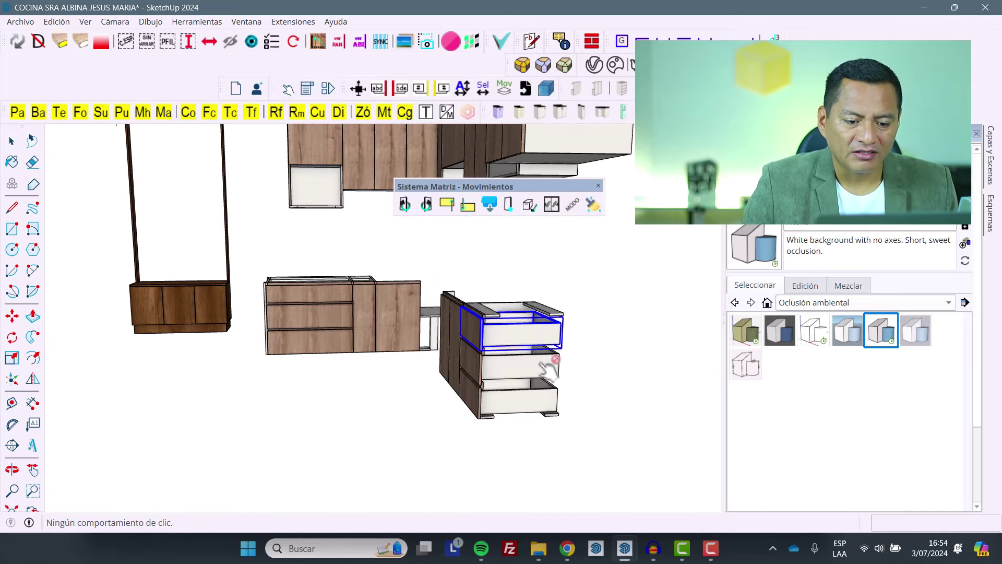
{"action": "key", "text": "space"}
{"action": "left_click", "coordinate": [525, 403], "text": "ctrl"}
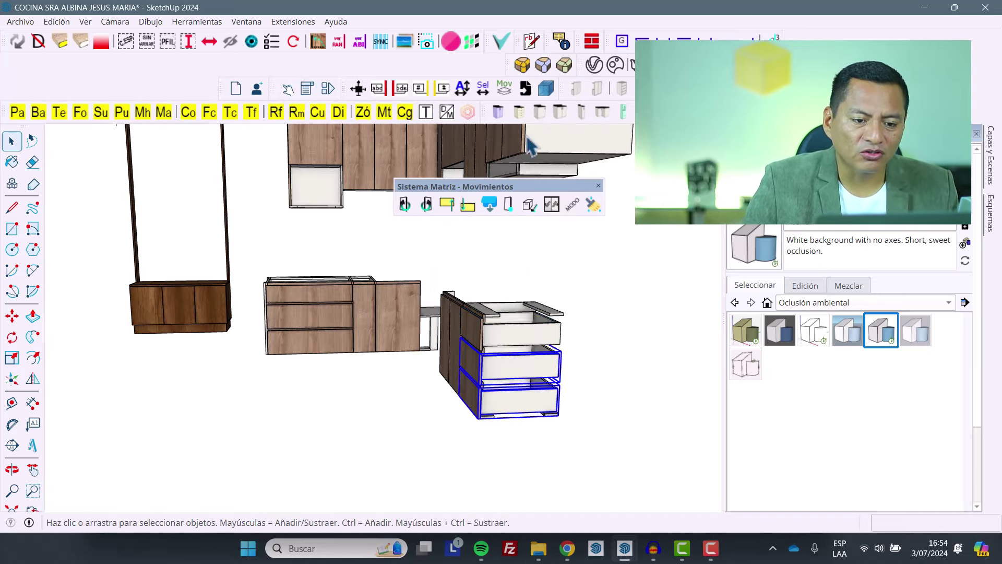
Step: Give the middle and bottom drawers the same VERDE, 400, NORMAL forward pull-out
{"action": "left_click", "coordinate": [525, 203]}
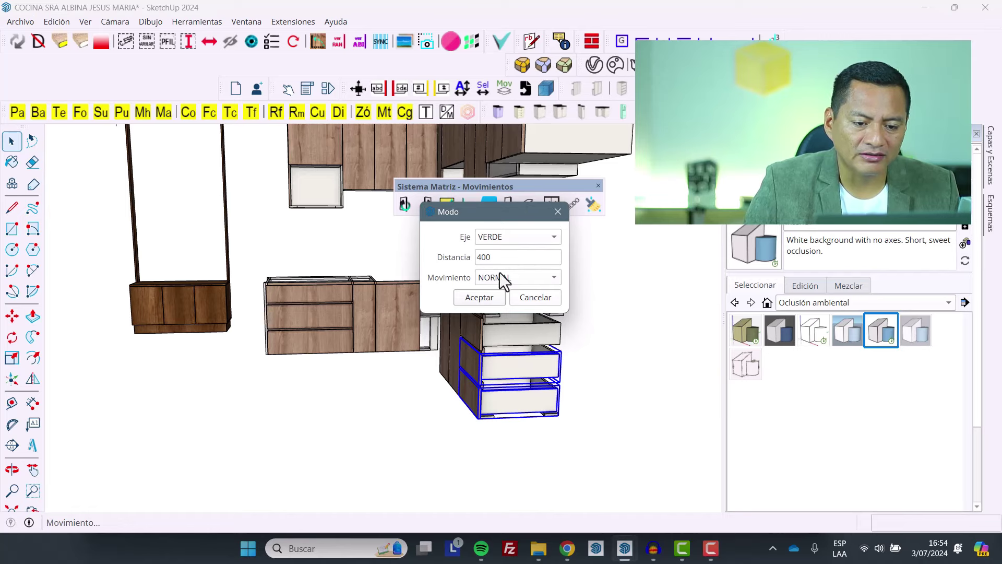
{"action": "left_click", "coordinate": [479, 298]}
{"action": "left_click", "coordinate": [582, 373]}
Step: Select all three drawers and combine them into one component, confirming Sí
{"action": "left_click", "coordinate": [540, 368]}
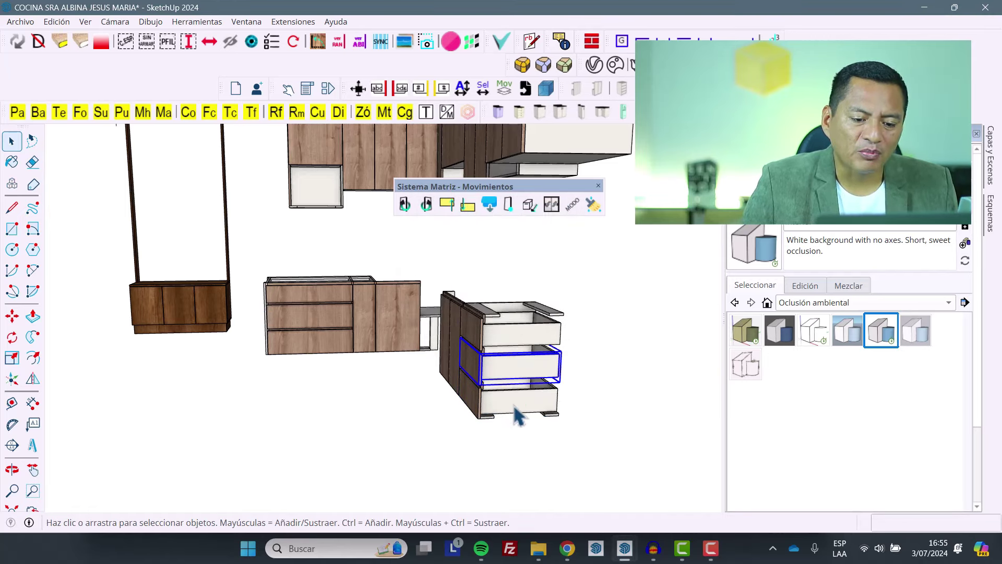
{"action": "left_click", "coordinate": [521, 407], "text": "ctrl"}
{"action": "left_click", "coordinate": [514, 342], "text": "ctrl"}
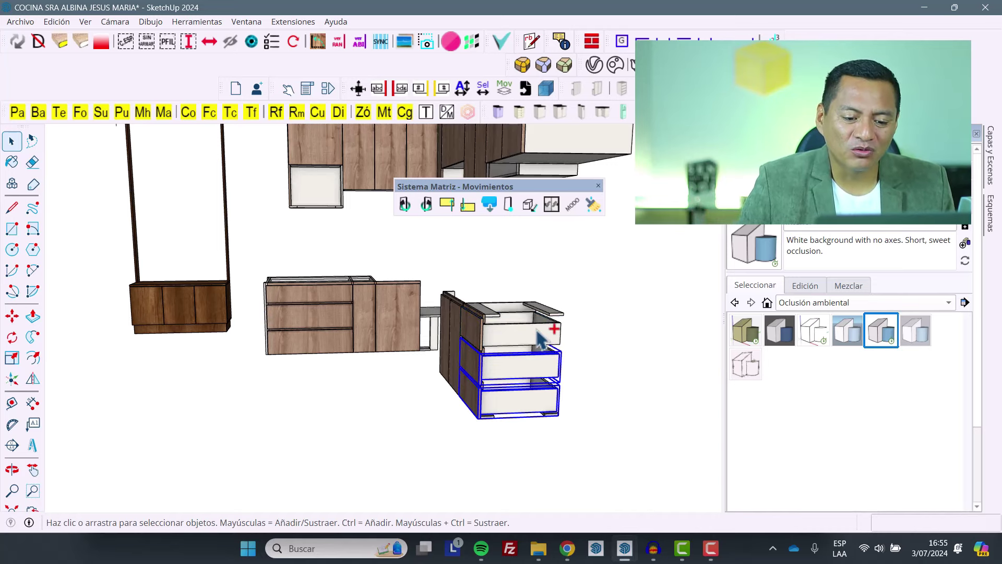
{"action": "left_click", "coordinate": [543, 355]}
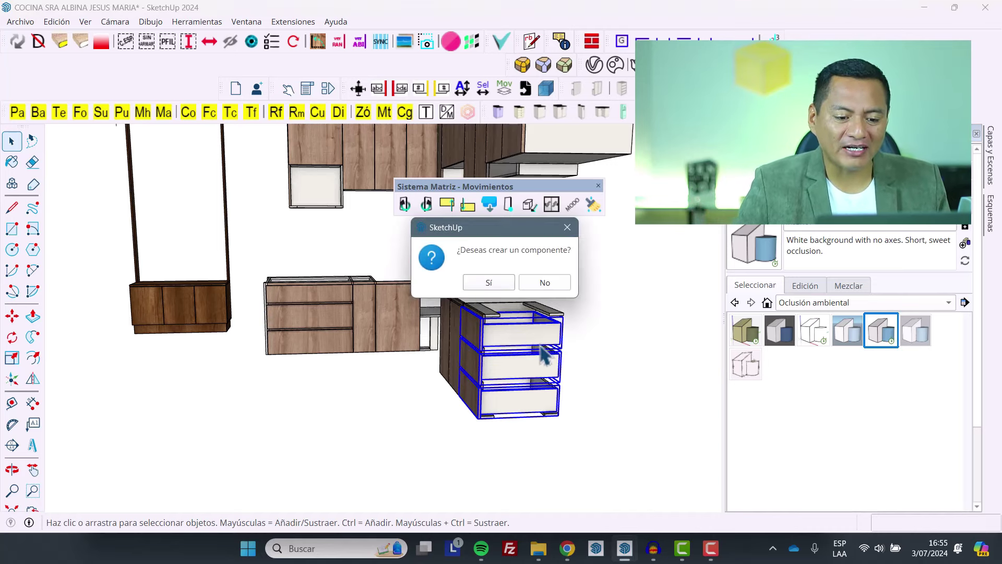
{"action": "left_click", "coordinate": [499, 283]}
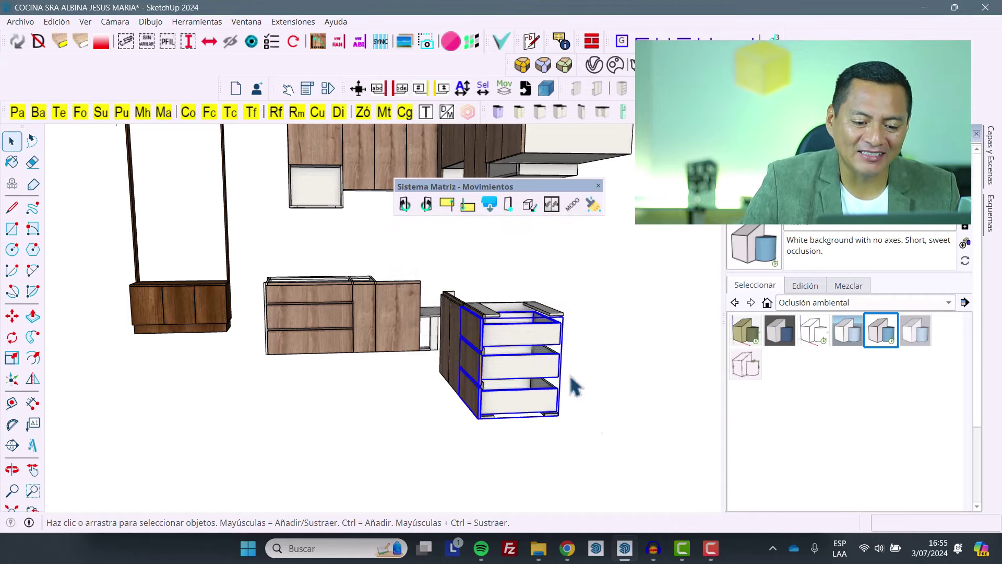
{"action": "left_click", "coordinate": [600, 351]}
Step: Slide the bottom, middle and top drawers open with the Interact tool
{"action": "left_click", "coordinate": [288, 89]}
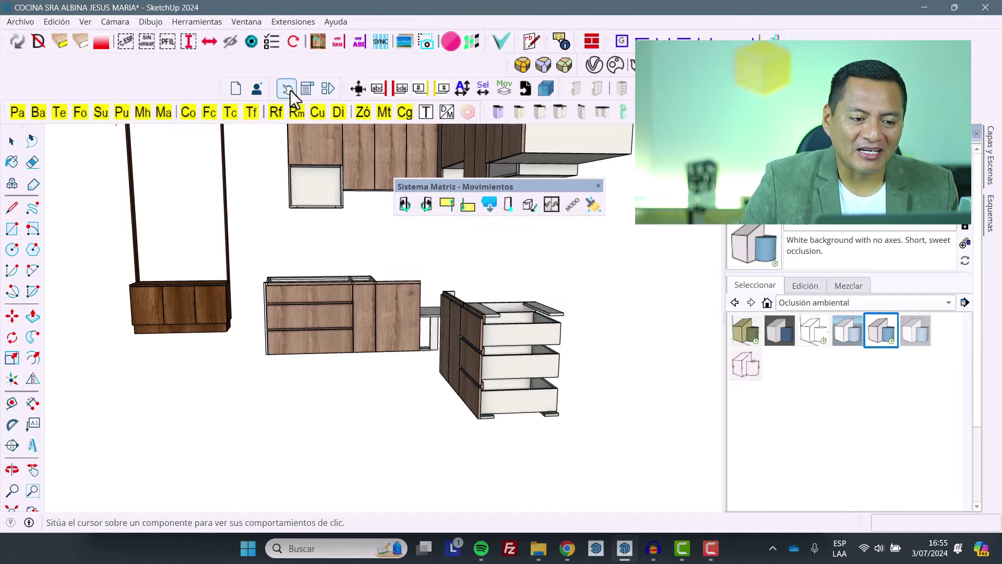
{"action": "left_click", "coordinate": [505, 398]}
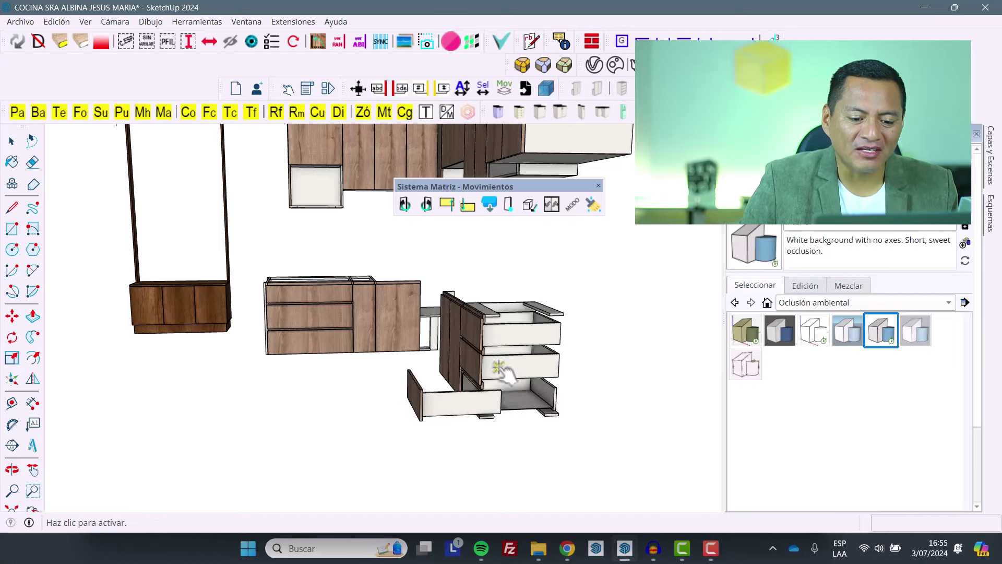
{"action": "left_click", "coordinate": [498, 368]}
{"action": "left_click", "coordinate": [498, 333]}
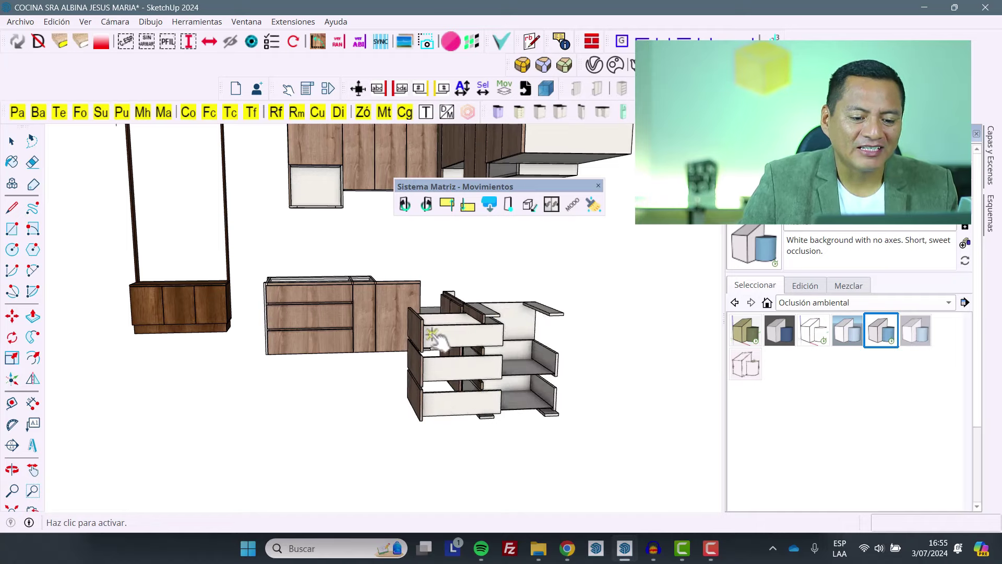
Step: Orbit around the open drawer unit and click the drawers shut
{"action": "mouse_move", "coordinate": [438, 339]}
{"action": "middle_mouse_down"}
{"action": "mouse_move", "coordinate": [376, 340]}
{"action": "mouse_move", "coordinate": [364, 380]}
{"action": "middle_mouse_up"}
{"action": "scroll", "coordinate": [483, 402], "scroll_direction": "up", "scroll_amount": 3}
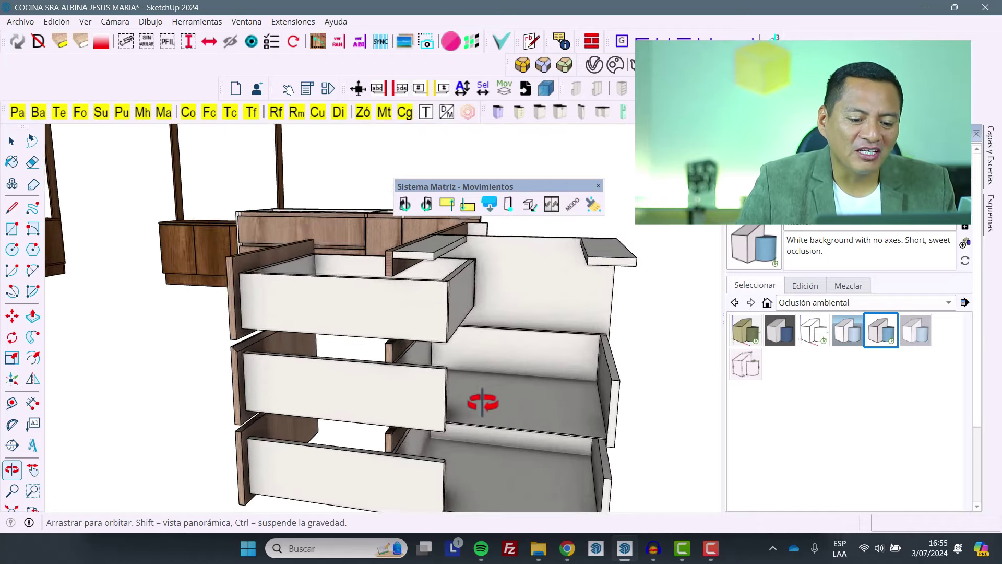
{"action": "middle_click_drag", "start_coordinate": [483, 402], "coordinate": [483, 415]}
{"action": "mouse_move", "coordinate": [420, 389]}
{"action": "middle_mouse_down"}
{"action": "mouse_move", "coordinate": [398, 414]}
{"action": "mouse_move", "coordinate": [313, 409]}
{"action": "mouse_move", "coordinate": [528, 405]}
{"action": "mouse_move", "coordinate": [416, 398]}
{"action": "middle_mouse_up"}
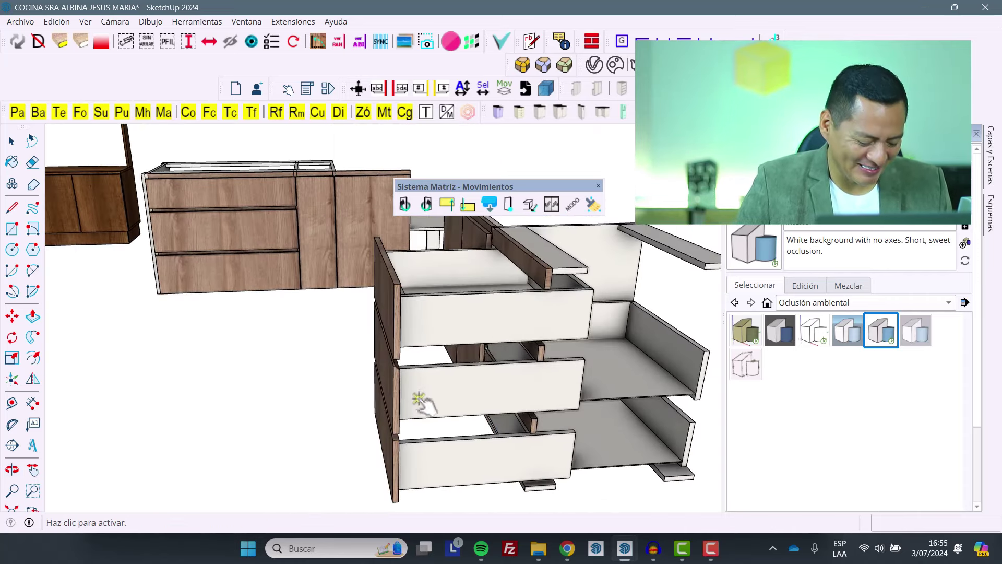
{"action": "left_click", "coordinate": [464, 438]}
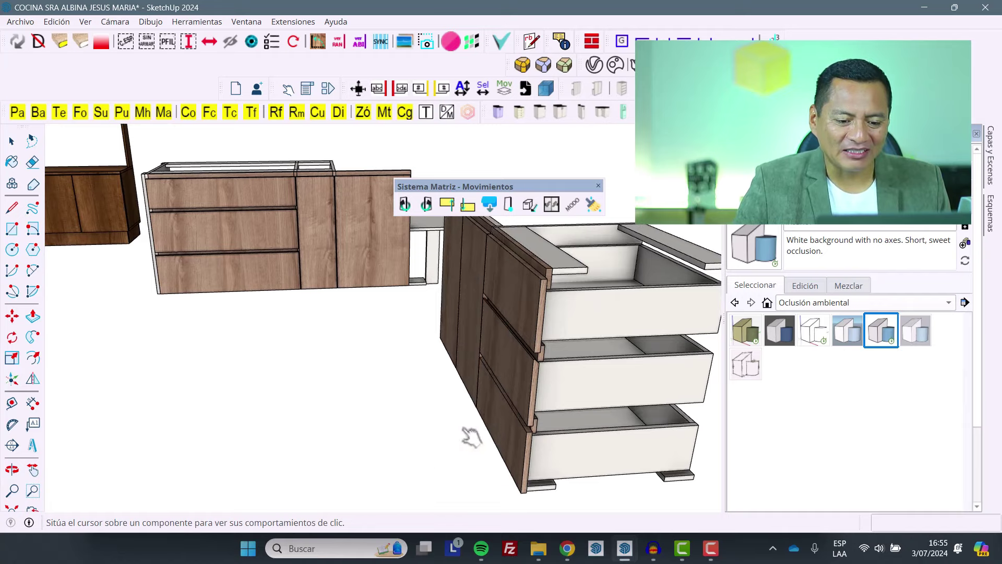
{"action": "key", "text": "space"}
Step: Explode the drawer unit into separate drawers and delete the top drawer
{"action": "left_click", "coordinate": [509, 332]}
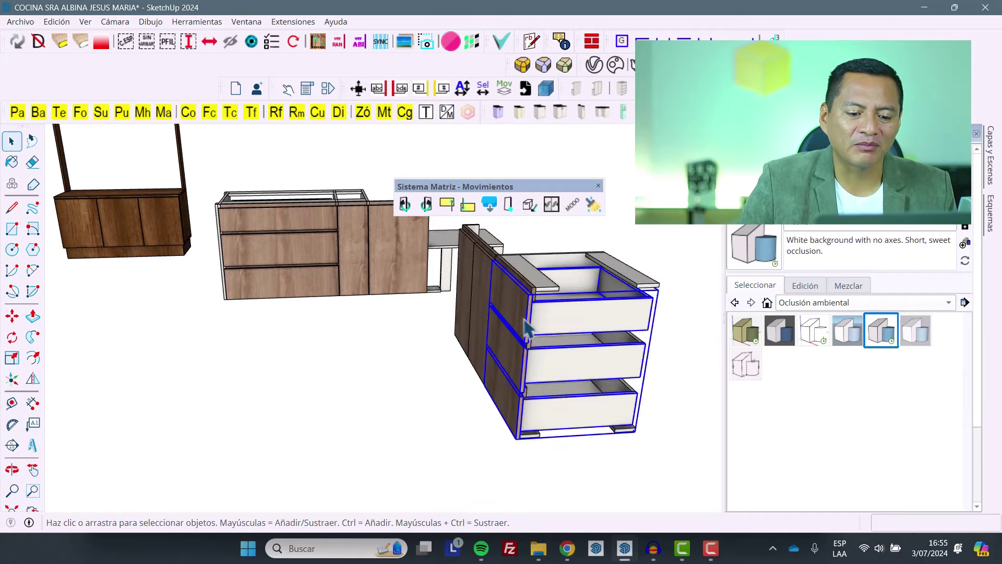
{"action": "mouse_move", "coordinate": [509, 332]}
{"action": "middle_mouse_down"}
{"action": "mouse_move", "coordinate": [554, 340]}
{"action": "mouse_move", "coordinate": [528, 286]}
{"action": "middle_mouse_up"}
{"action": "right_click", "coordinate": [524, 274]}
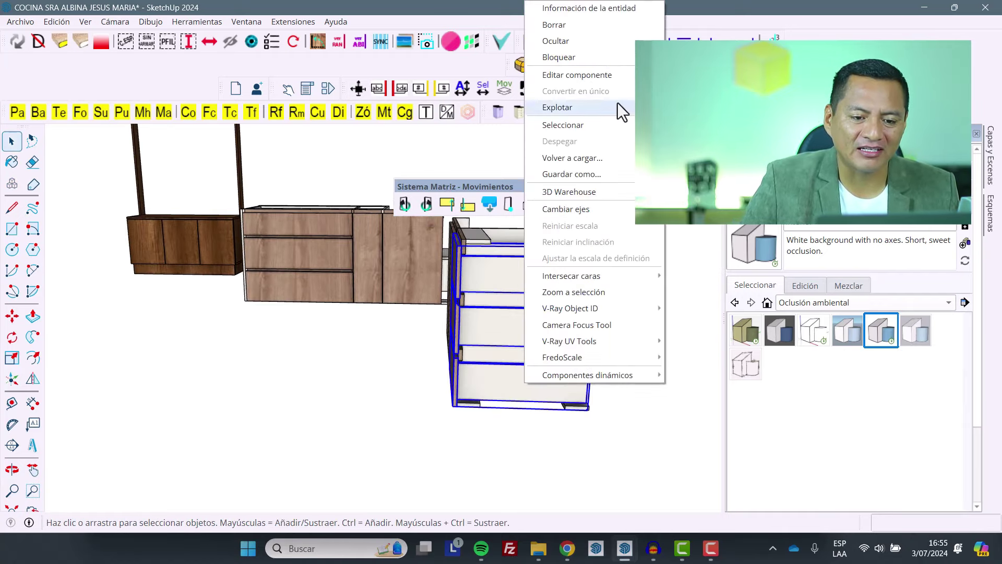
{"action": "left_click", "coordinate": [618, 107]}
{"action": "left_click", "coordinate": [543, 277]}
{"action": "mouse_move", "coordinate": [543, 280]}
{"action": "middle_mouse_down"}
{"action": "mouse_move", "coordinate": [477, 264]}
{"action": "mouse_move", "coordinate": [537, 264]}
{"action": "mouse_move", "coordinate": [481, 277]}
{"action": "mouse_move", "coordinate": [533, 362]}
{"action": "middle_mouse_up"}
{"action": "key", "text": "Delete"}
Step: Explode the middle drawer into its loose parts
{"action": "left_click", "coordinate": [532, 363]}
{"action": "scroll", "coordinate": [546, 353], "scroll_direction": "up", "scroll_amount": 2}
{"action": "scroll", "coordinate": [574, 400], "scroll_direction": "up", "scroll_amount": 2}
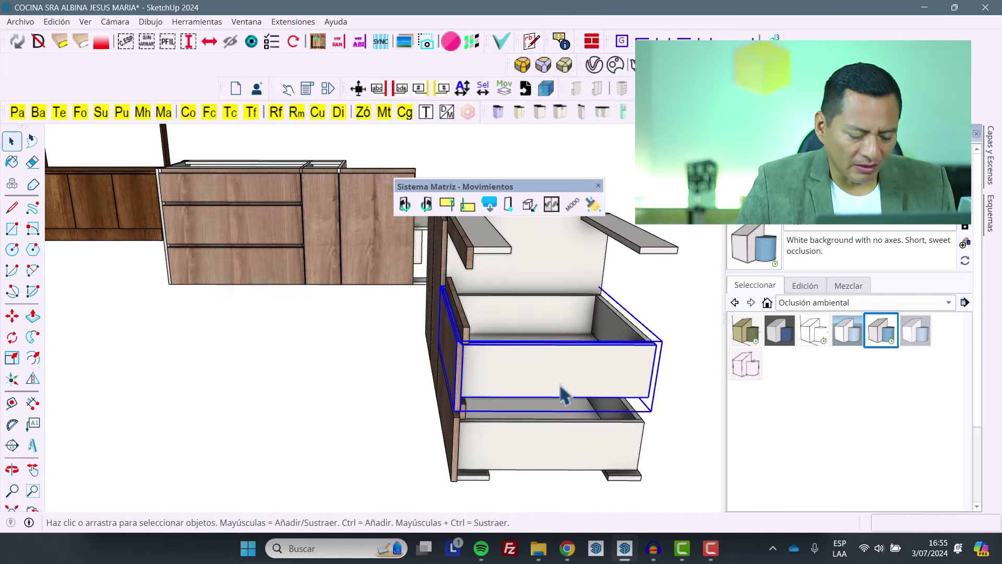
{"action": "right_click", "coordinate": [564, 395]}
{"action": "left_click", "coordinate": [600, 106]}
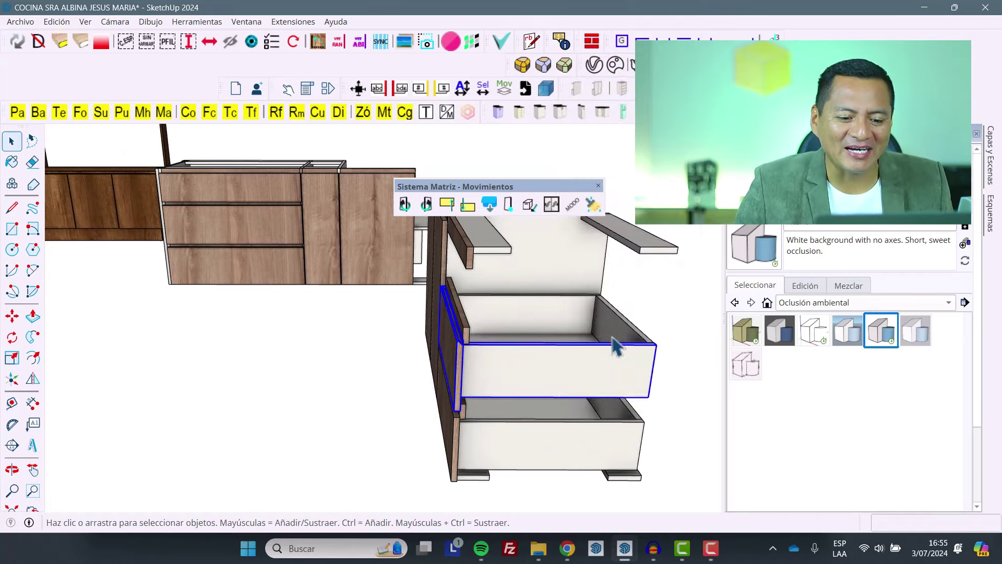
{"action": "mouse_move", "coordinate": [616, 344]}
{"action": "middle_mouse_down"}
{"action": "mouse_move", "coordinate": [515, 302]}
{"action": "mouse_move", "coordinate": [534, 358]}
{"action": "middle_mouse_up"}
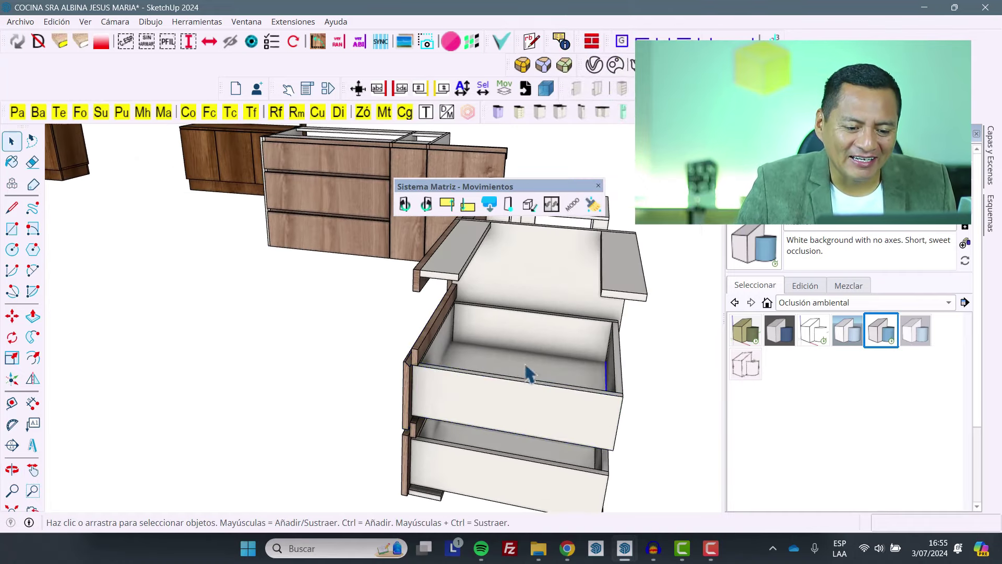
Step: Rebuild the middle drawer's edge, sides, front and left panel as a new component
{"action": "left_click", "coordinate": [537, 312], "text": "ctrl"}
{"action": "left_click", "coordinate": [615, 360], "text": "ctrl"}
{"action": "left_click", "coordinate": [495, 376], "text": "ctrl"}
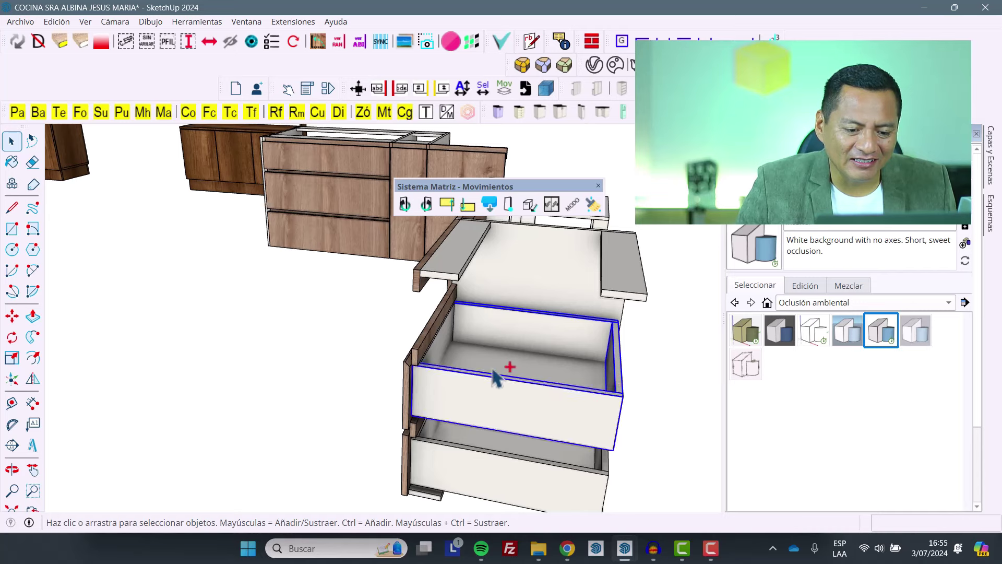
{"action": "left_click", "coordinate": [441, 355], "text": "ctrl"}
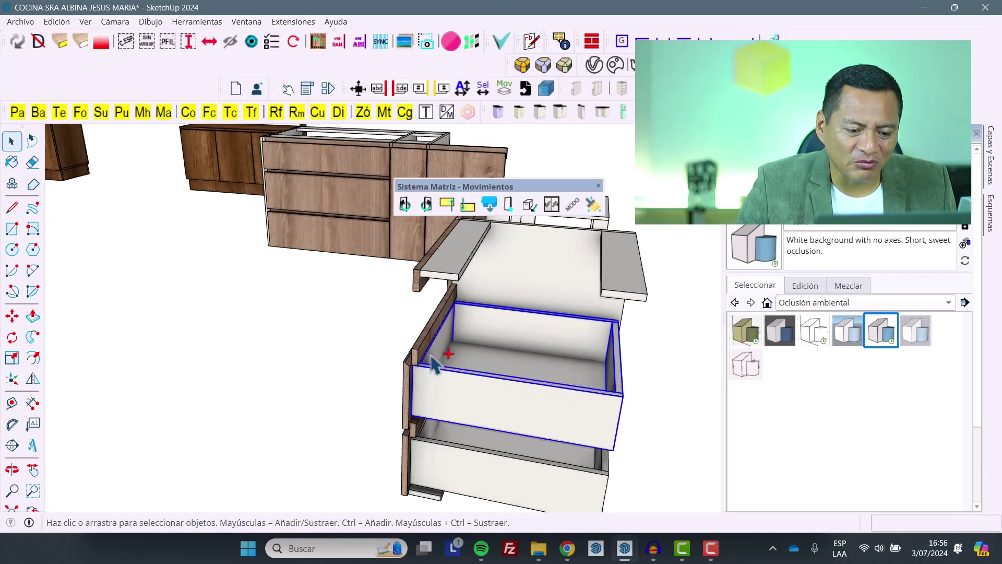
{"action": "left_click", "coordinate": [406, 380], "text": "ctrl"}
{"action": "key", "text": "g"}
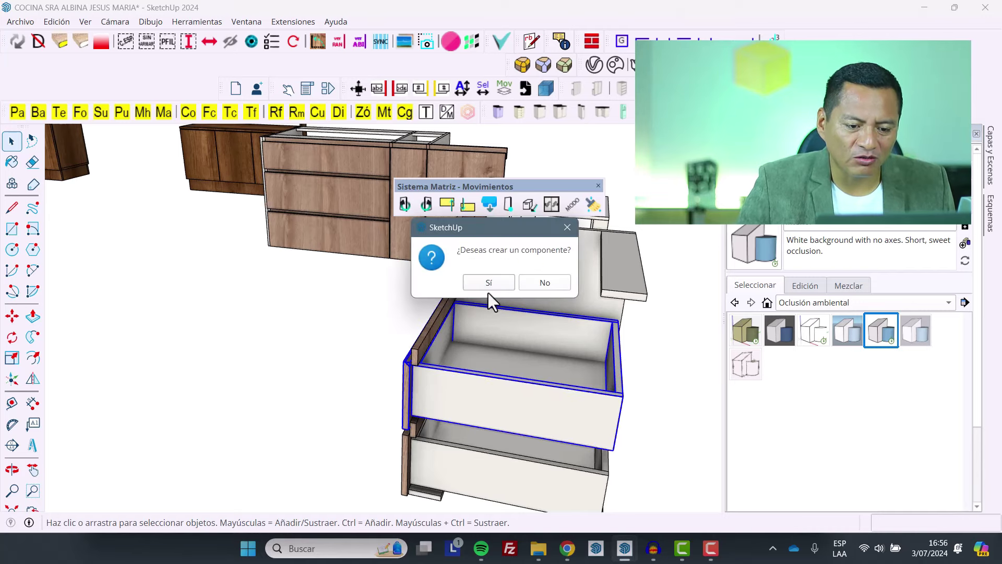
{"action": "left_click", "coordinate": [488, 286]}
Step: Explode the lower drawer and rebuild its box, front and right side as one component
{"action": "mouse_move", "coordinate": [503, 343]}
{"action": "middle_mouse_down"}
{"action": "mouse_move", "coordinate": [507, 360]}
{"action": "mouse_move", "coordinate": [447, 418]}
{"action": "middle_mouse_up"}
{"action": "right_click", "coordinate": [436, 443]}
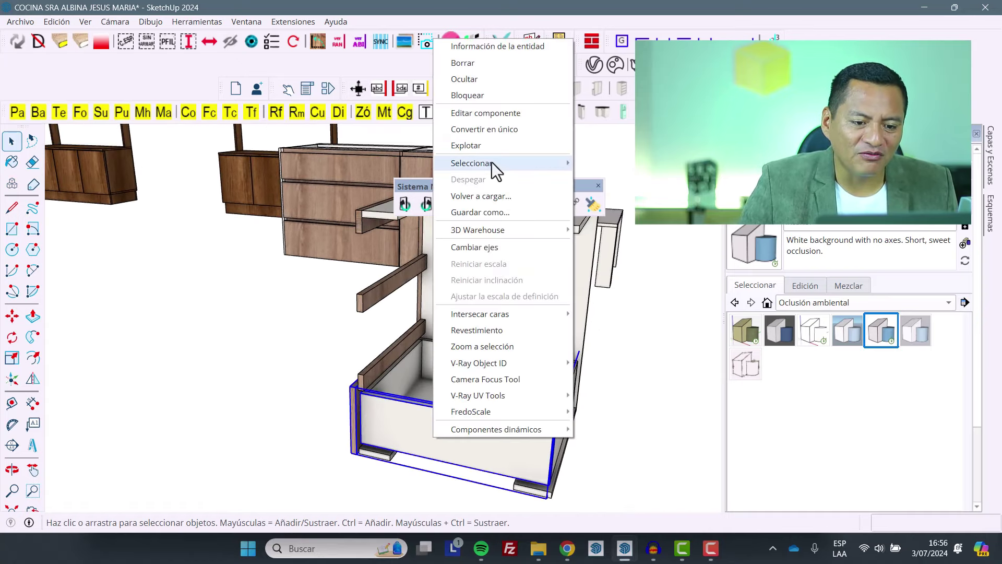
{"action": "left_click", "coordinate": [489, 148]}
{"action": "left_click", "coordinate": [459, 427]}
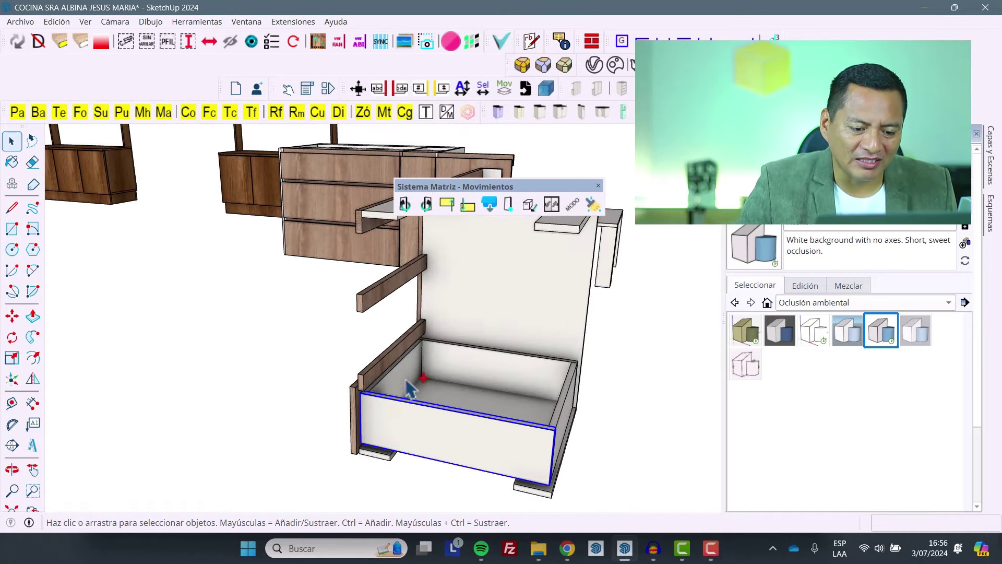
{"action": "left_click", "coordinate": [560, 390], "text": "ctrl"}
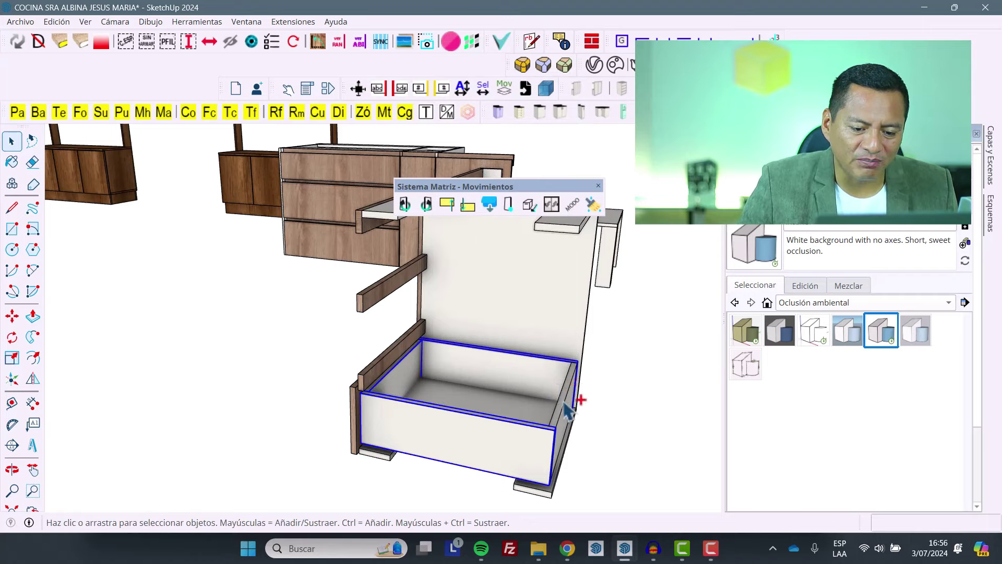
{"action": "left_click", "coordinate": [574, 399], "text": "ctrl"}
{"action": "middle_click_drag", "start_coordinate": [504, 418], "coordinate": [637, 413]}
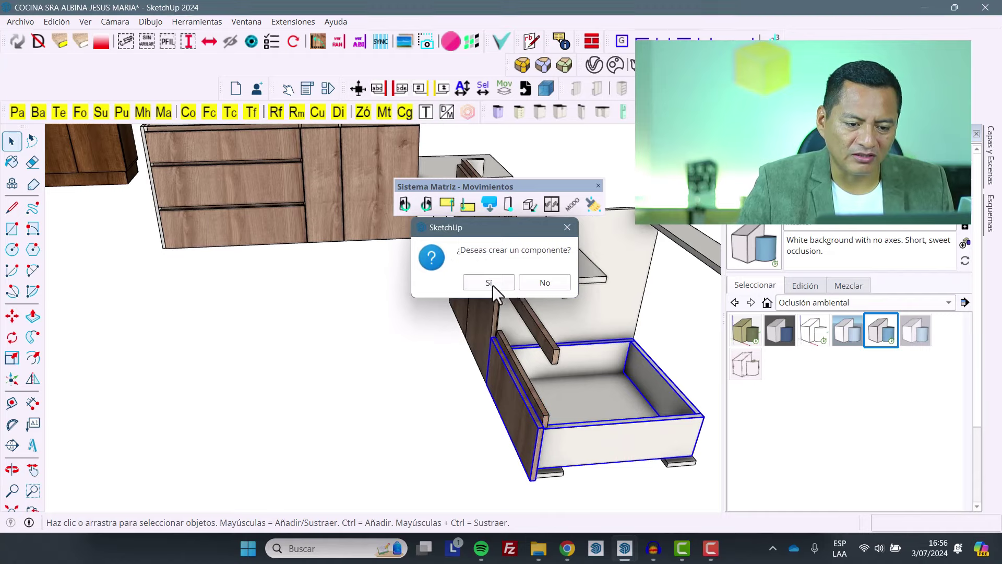
{"action": "left_click", "coordinate": [493, 285]}
Step: Hide the selected drawer, then undo to bring its parts back
{"action": "key", "text": "Delete"}
{"action": "middle_click_drag", "start_coordinate": [519, 336], "coordinate": [625, 358]}
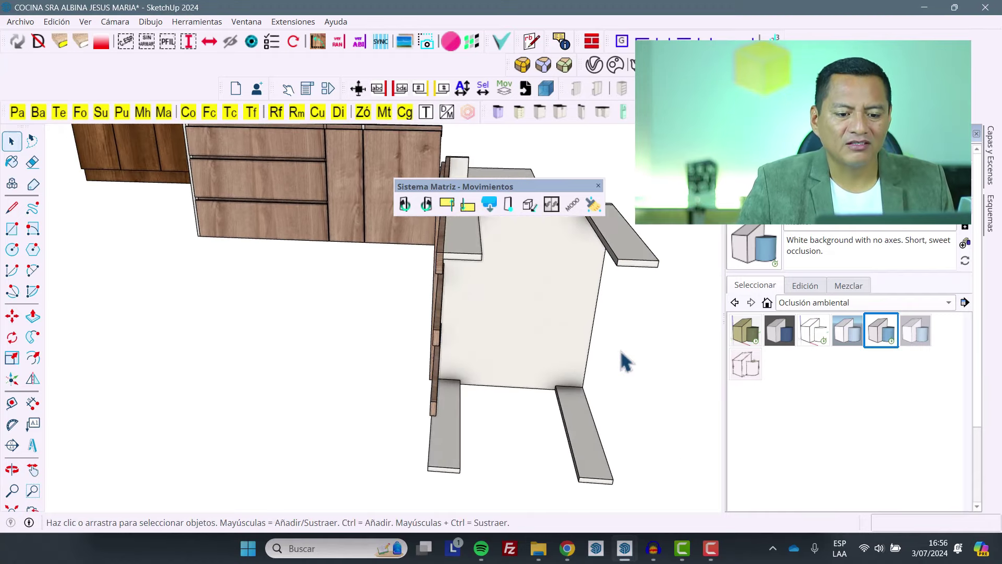
{"action": "key", "text": "ctrl+z"}
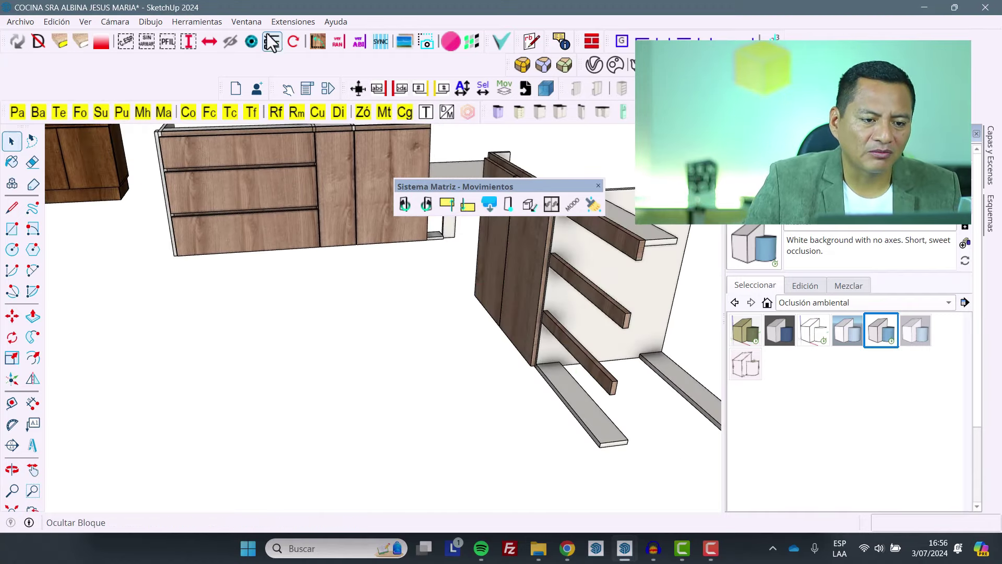
Step: Unhide all hidden parts and select the three rebuilt drawers
{"action": "left_click", "coordinate": [251, 41]}
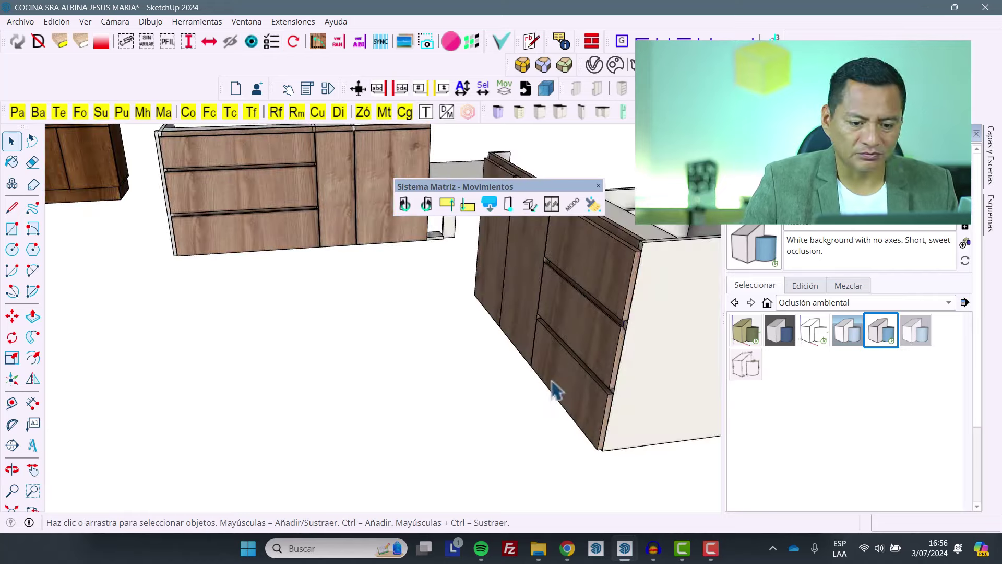
{"action": "left_click", "coordinate": [632, 363]}
{"action": "mouse_move", "coordinate": [632, 371]}
{"action": "middle_mouse_down"}
{"action": "mouse_move", "coordinate": [454, 364]}
{"action": "mouse_move", "coordinate": [385, 376]}
{"action": "mouse_move", "coordinate": [409, 373]}
{"action": "middle_mouse_up"}
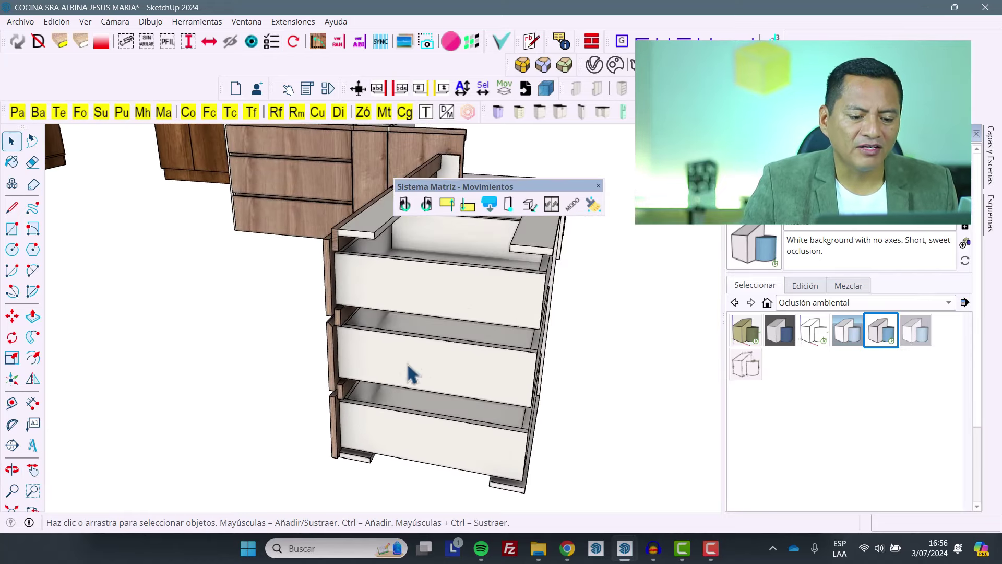
{"action": "left_click", "coordinate": [417, 373]}
{"action": "left_click", "coordinate": [440, 299], "text": "shift"}
{"action": "left_click", "coordinate": [439, 440], "text": "shift"}
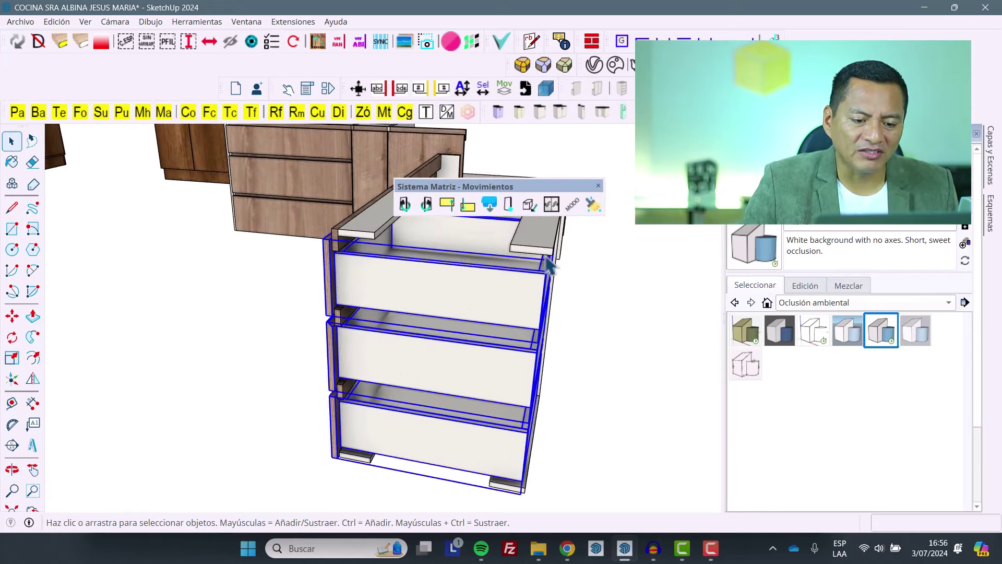
Step: Apply the VERDE, 400, NORMAL pull-out to the drawers and confirm the component with Sí
{"action": "left_click", "coordinate": [532, 204]}
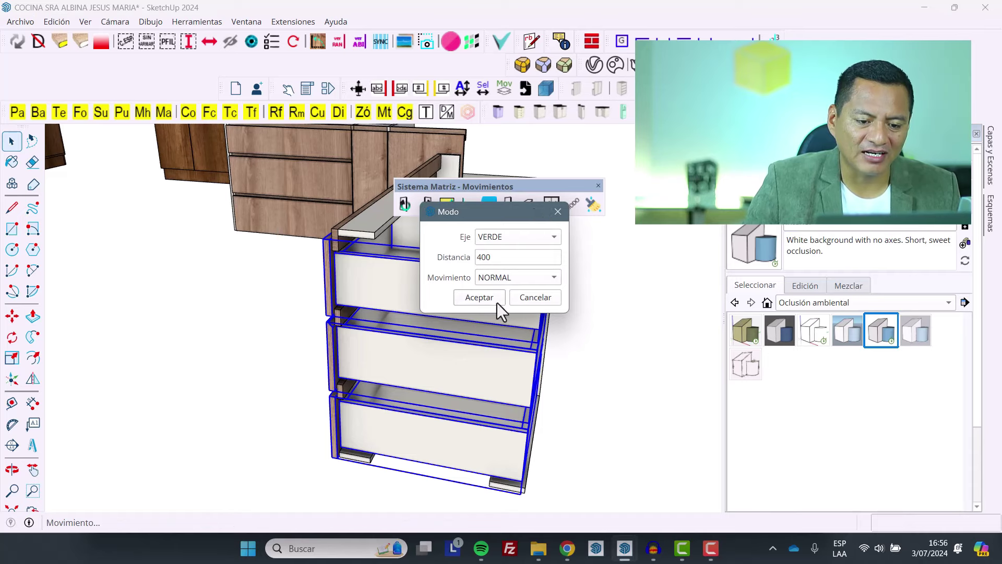
{"action": "left_click", "coordinate": [481, 299]}
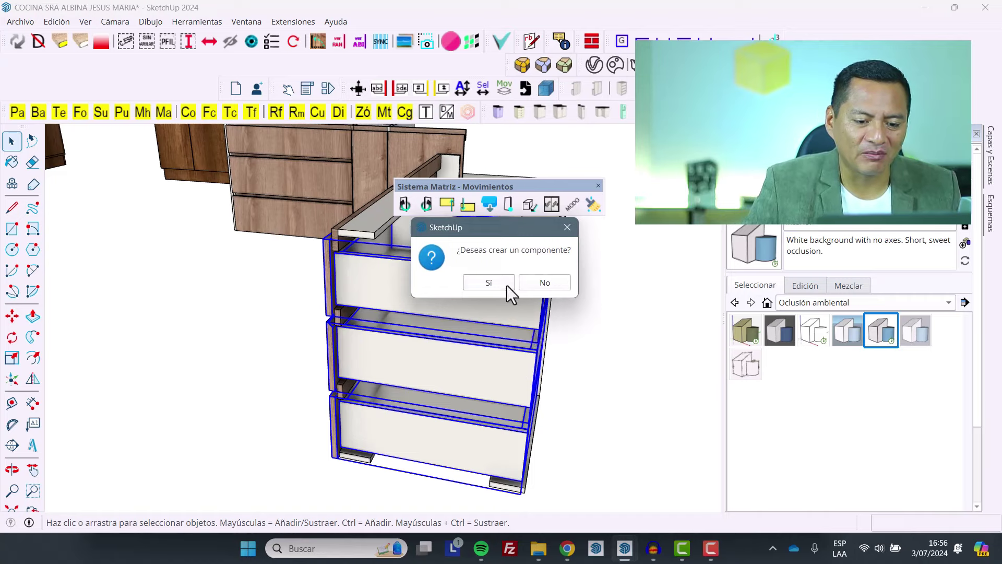
{"action": "left_click", "coordinate": [506, 286]}
{"action": "middle_click_drag", "start_coordinate": [600, 386], "coordinate": [466, 362]}
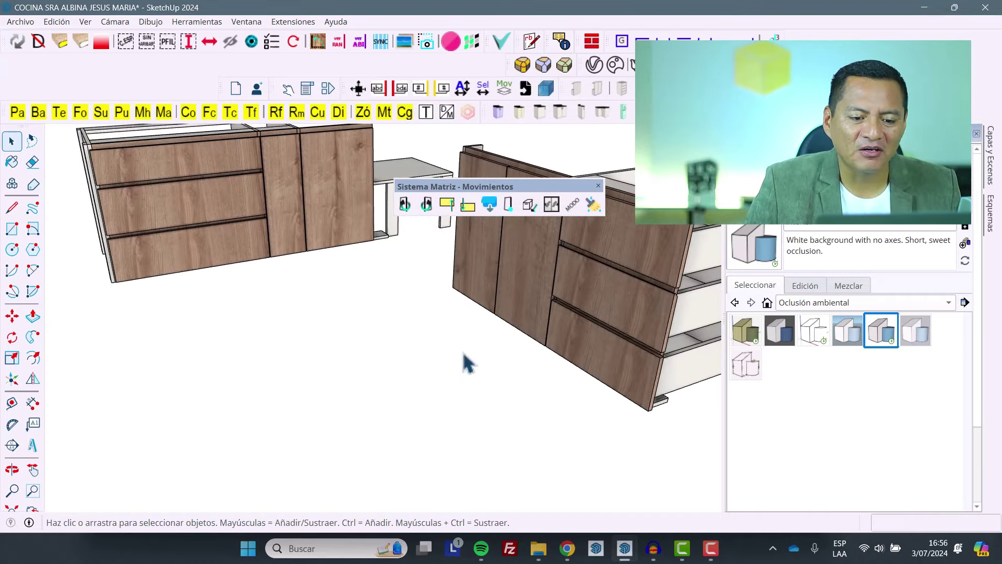
{"action": "scroll", "coordinate": [466, 361], "scroll_direction": "down", "scroll_amount": 5}
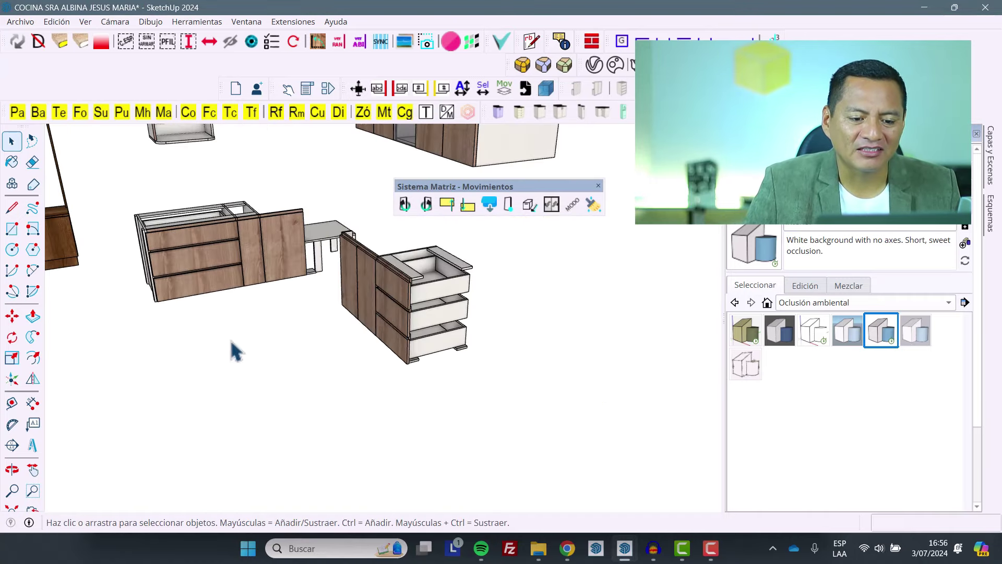
Step: Click the lower and middle drawers with the Interact tool so they slide open
{"action": "left_click", "coordinate": [287, 89]}
{"action": "left_click", "coordinate": [407, 348]}
{"action": "left_click", "coordinate": [408, 322]}
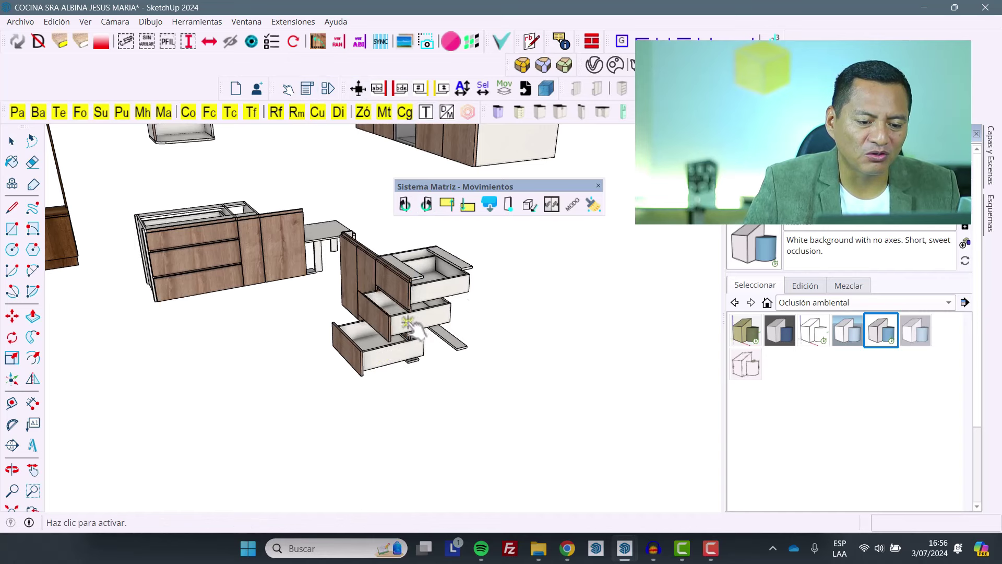